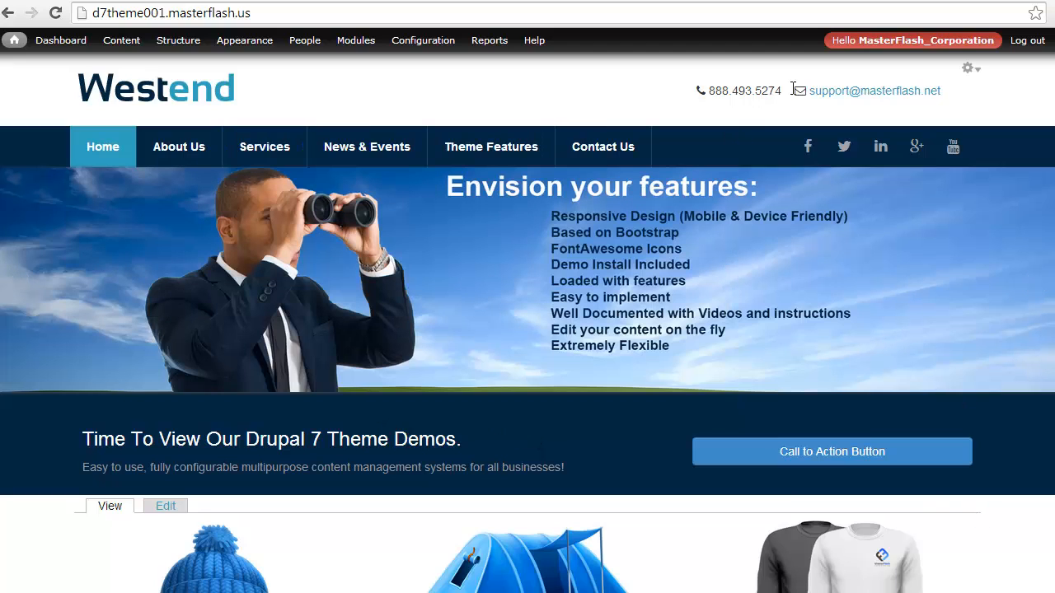
View the contextual options of the contact info, social icons, main menu and call-to-action blocks on the home page
left_click(969, 68)
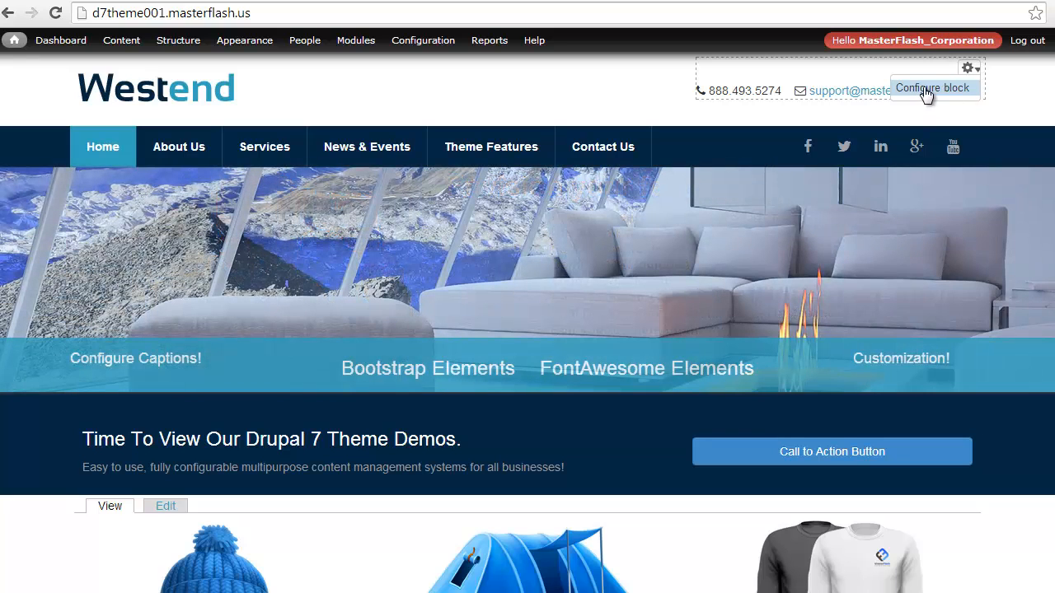
left_click(970, 138)
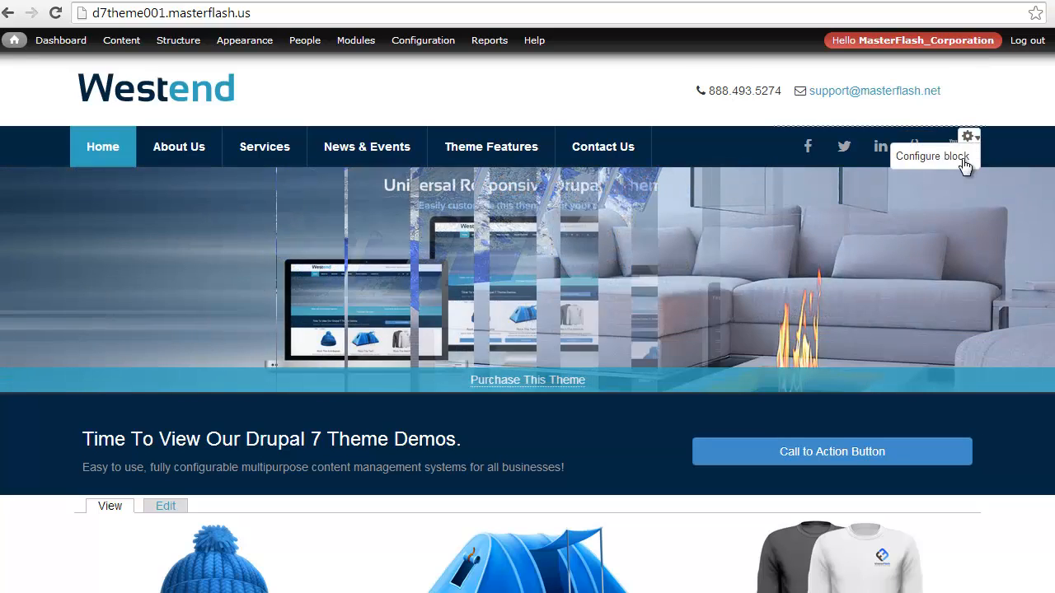
left_click(735, 141)
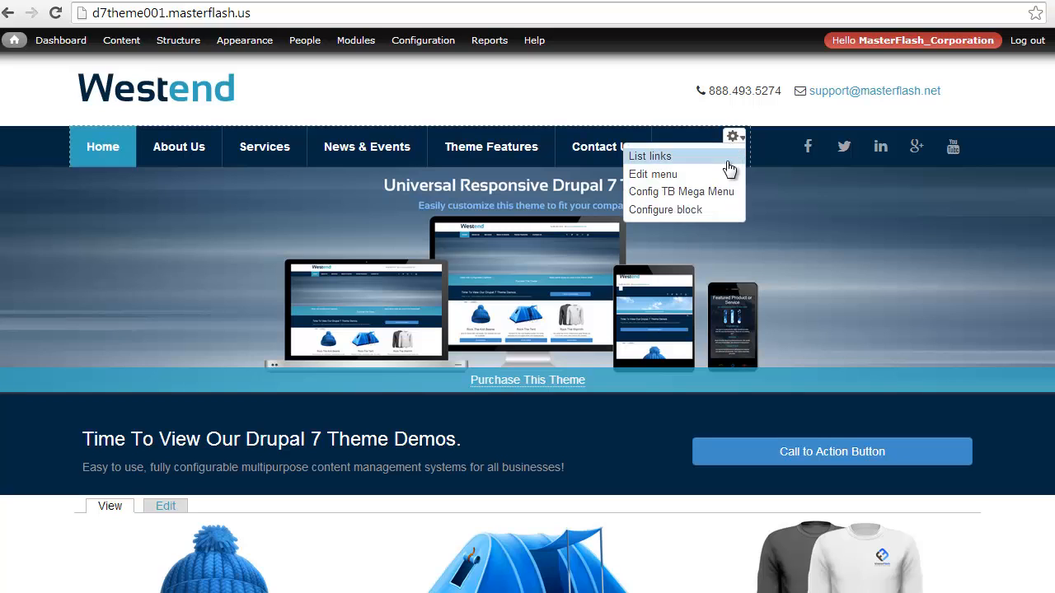
left_click(736, 137)
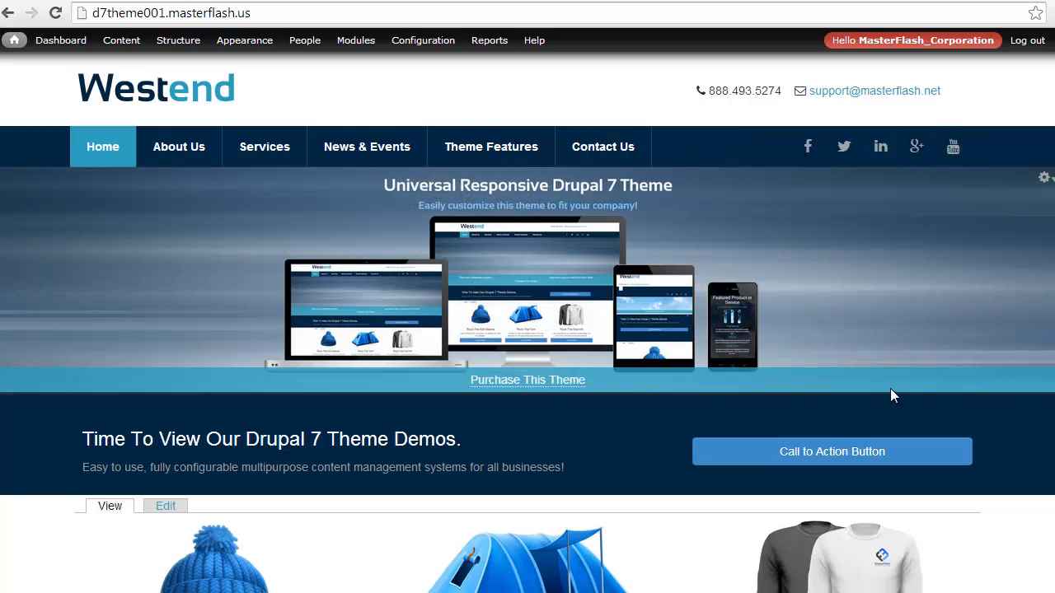
left_click(967, 410)
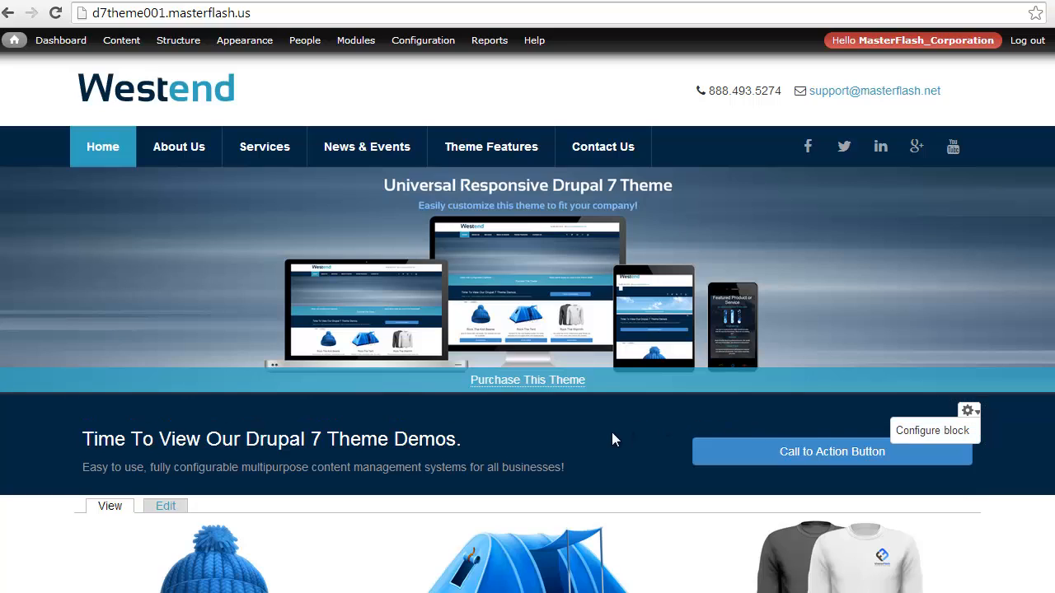
Examine the home page sections, including the product columns, featured product, team blocks, tent promotion and footer
scroll(612, 432, "down", 3)
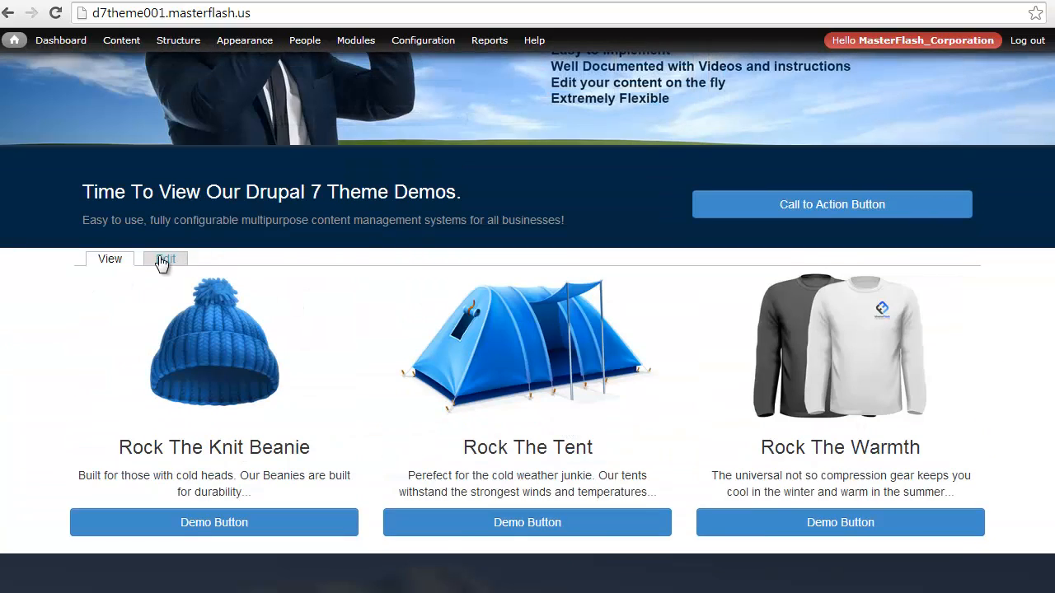
left_click_drag(160, 261, 92, 252)
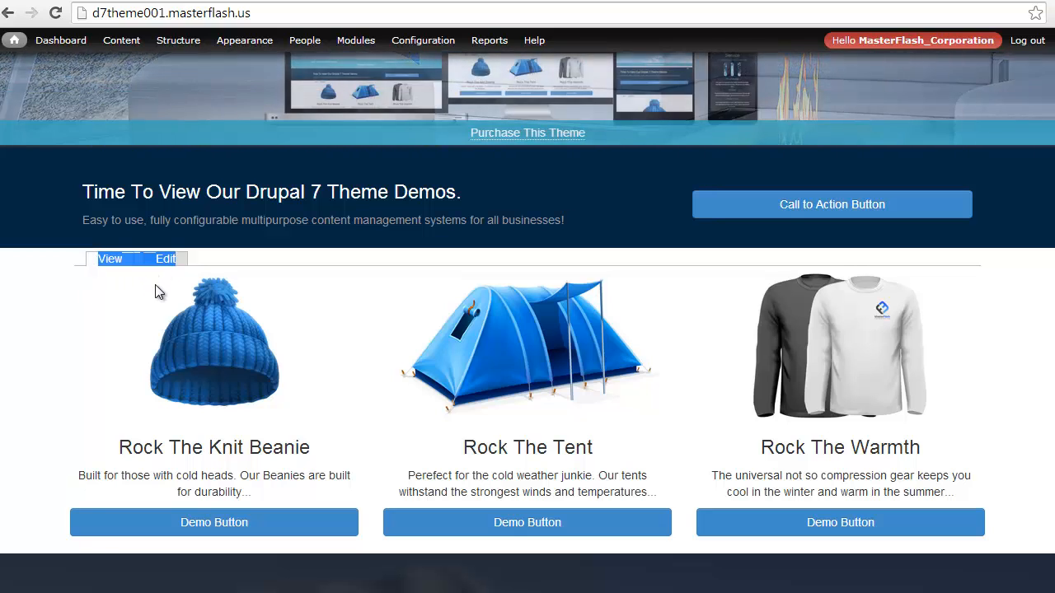
scroll(155, 284, "down", 4)
scroll(159, 304, "down", 3)
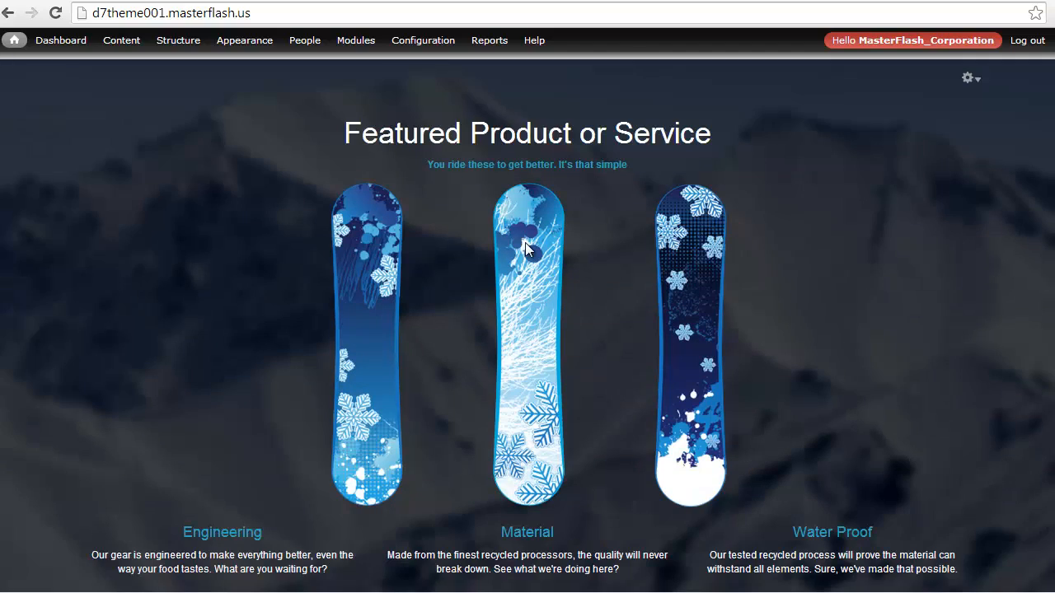
scroll(521, 410, "down", 2)
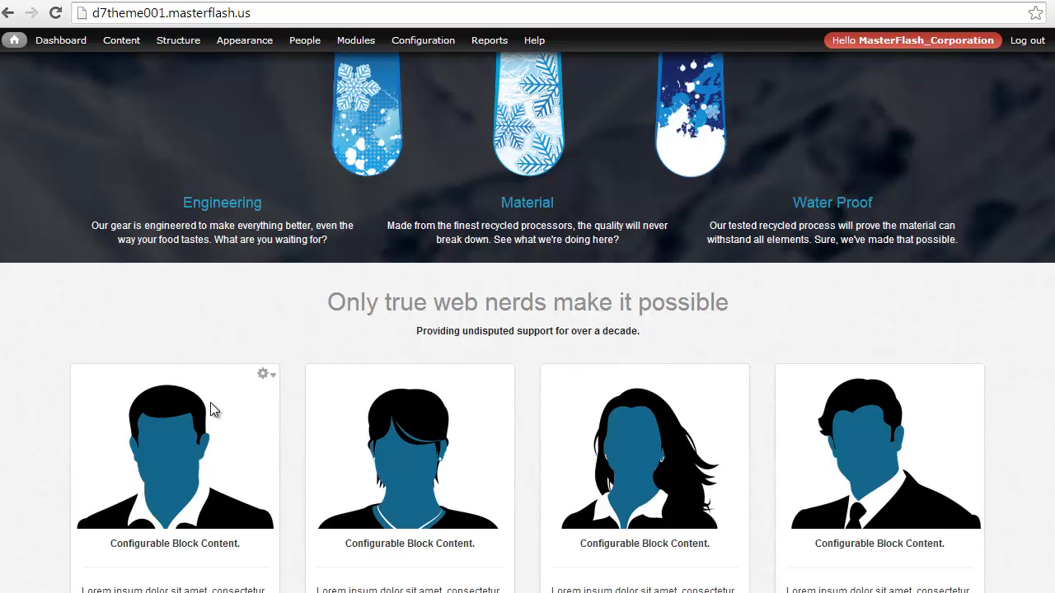
scroll(210, 402, "down", 6)
scroll(206, 402, "down", 2)
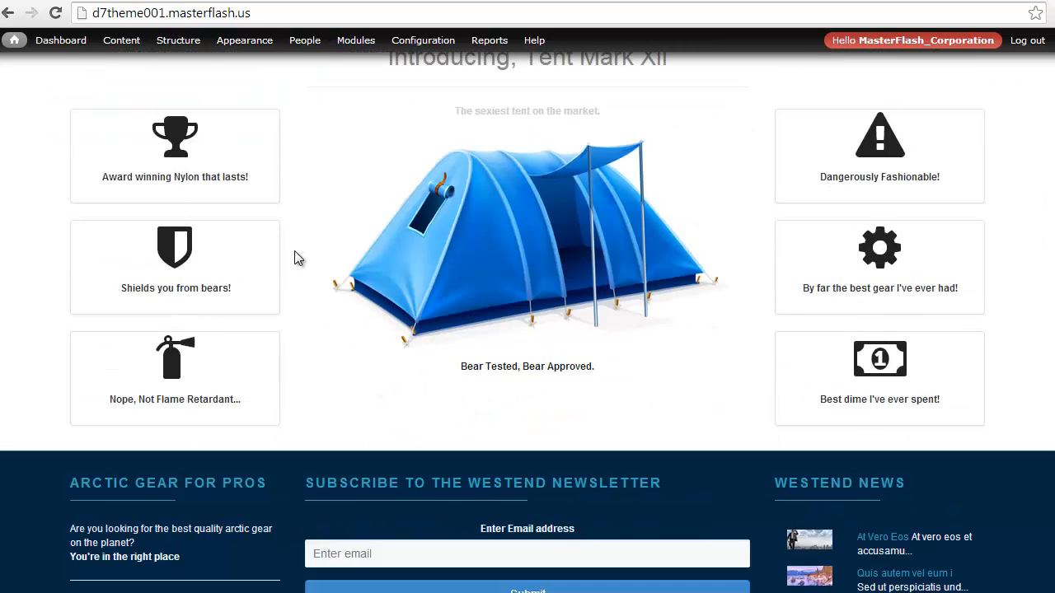
scroll(474, 164, "up", 1)
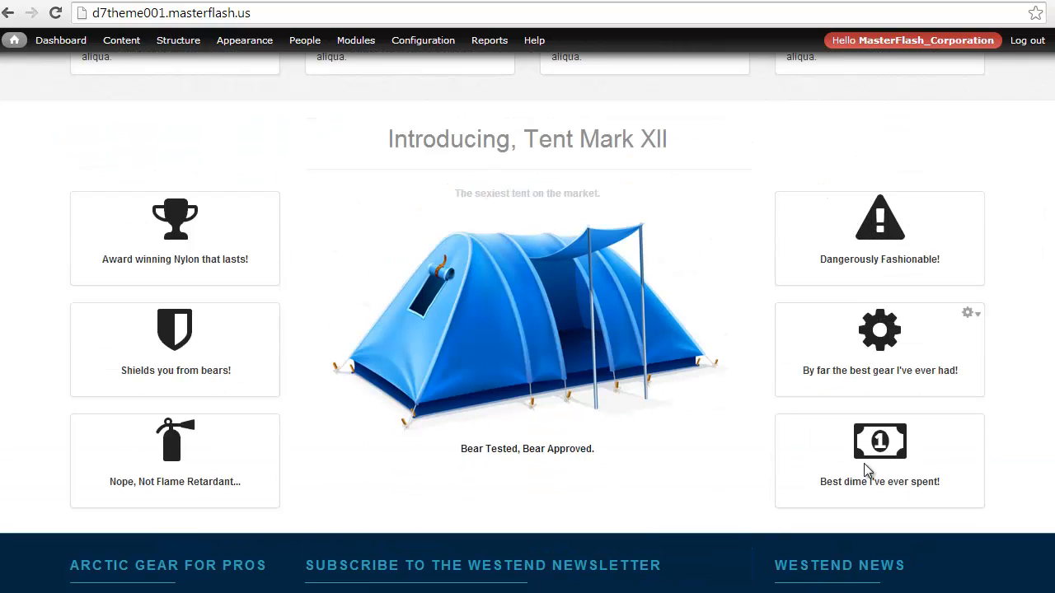
scroll(506, 321, "down", 3)
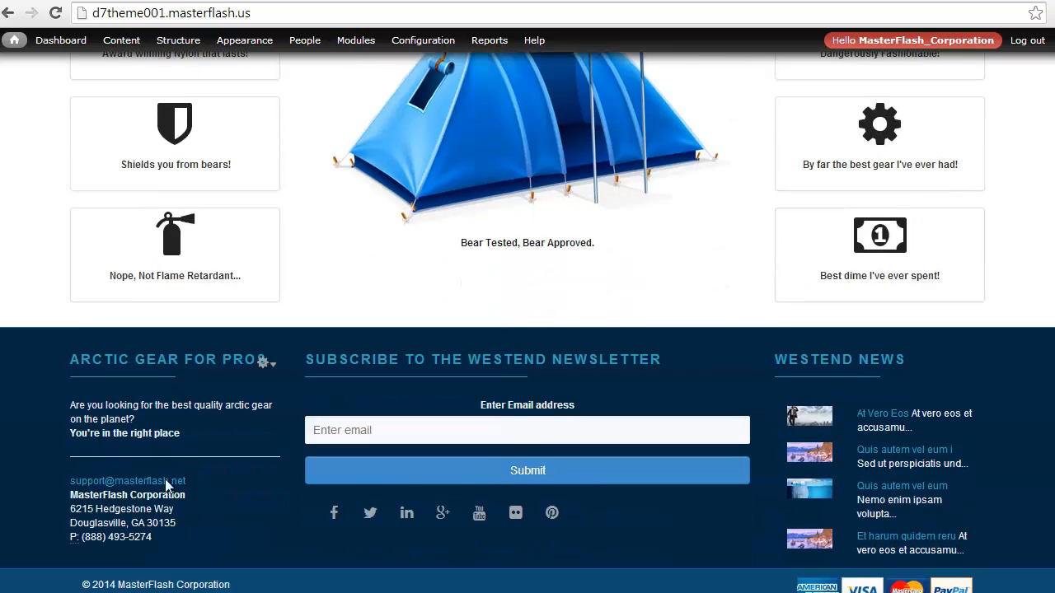
scroll(173, 495, "up", 7)
scroll(173, 494, "up", 10)
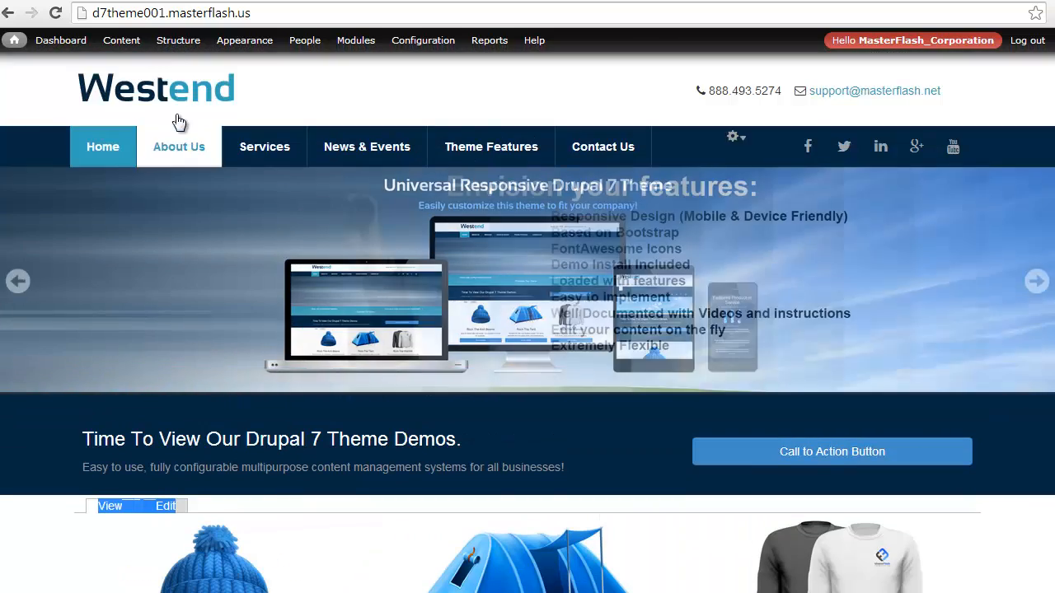
Open the Blocks administration page and show the block region demonstration for the WestEnd theme
mouse_move(177, 40)
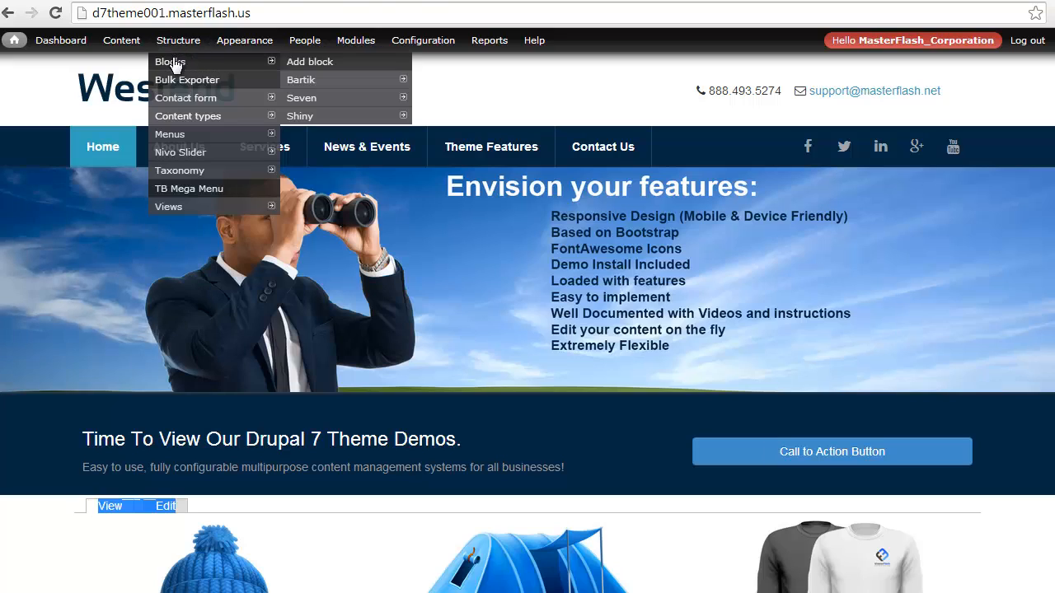
left_click(171, 62)
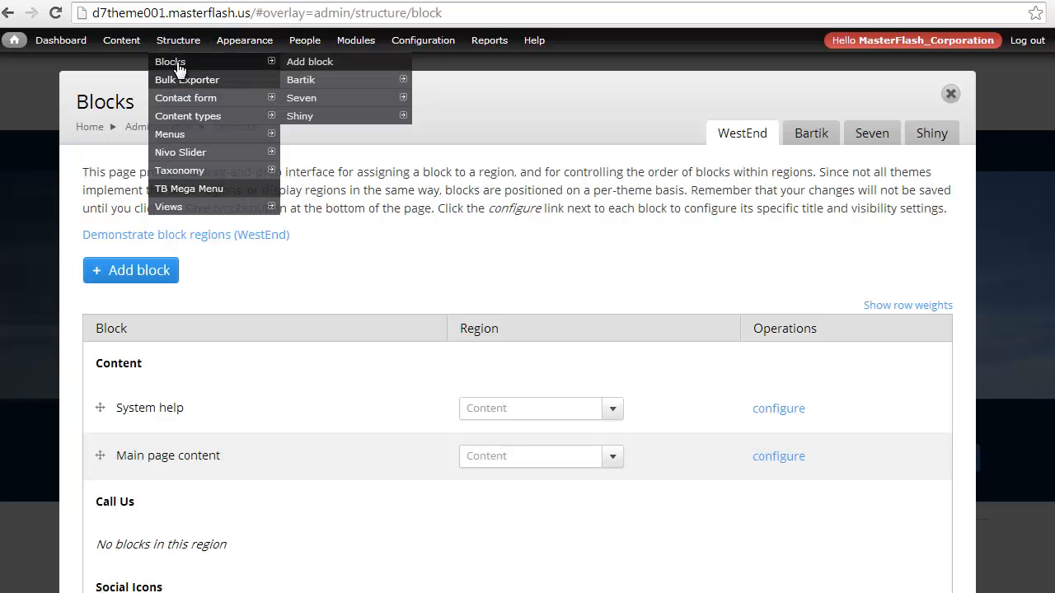
left_click(134, 238)
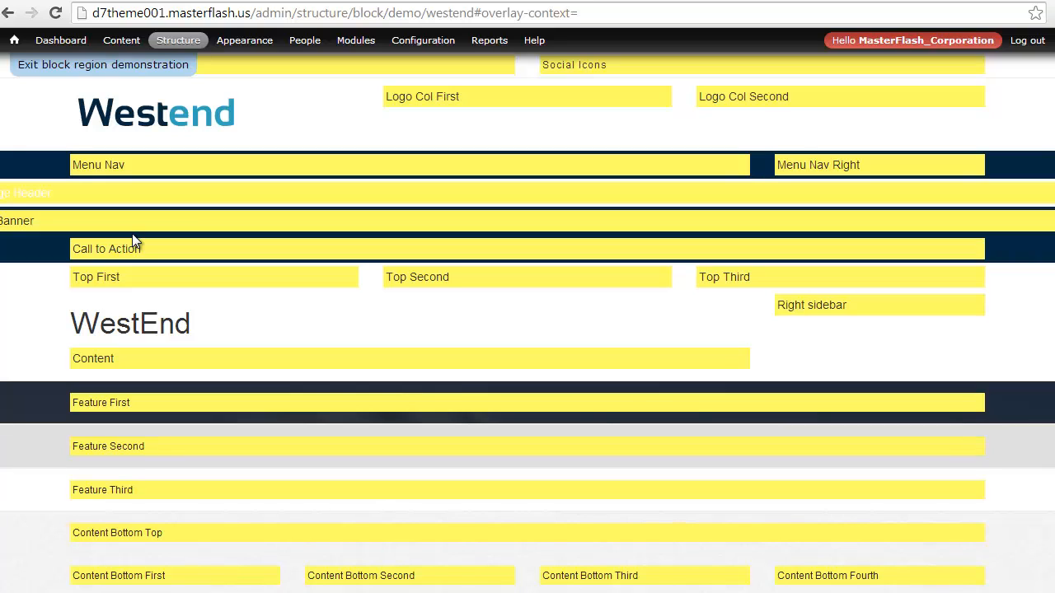
Examine the upper block regions, highlighting the Social Icons, Logo Col Second, Menu Nav Right, Menu Nav, Call to Action and Page Header labels
scroll(272, 245, "down", 1)
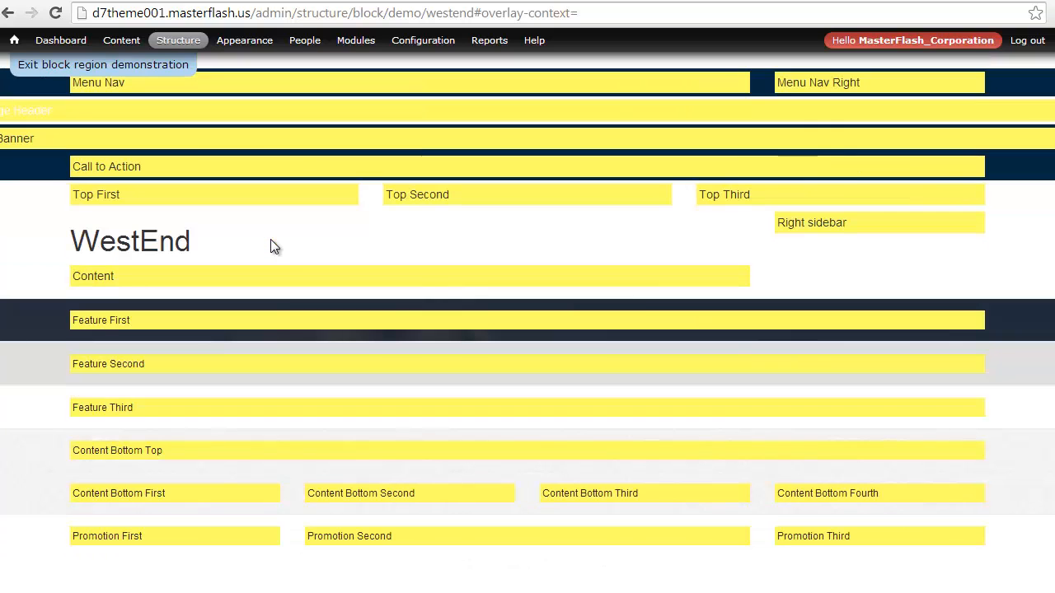
scroll(274, 246, "down", 2)
scroll(272, 245, "up", 3)
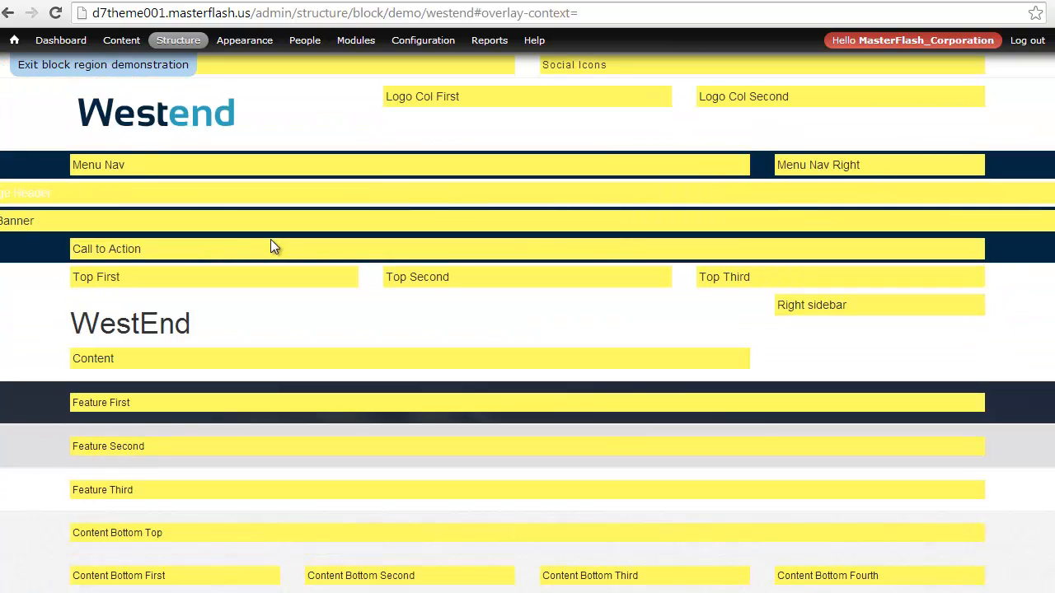
left_click_drag(231, 65, 75, 66)
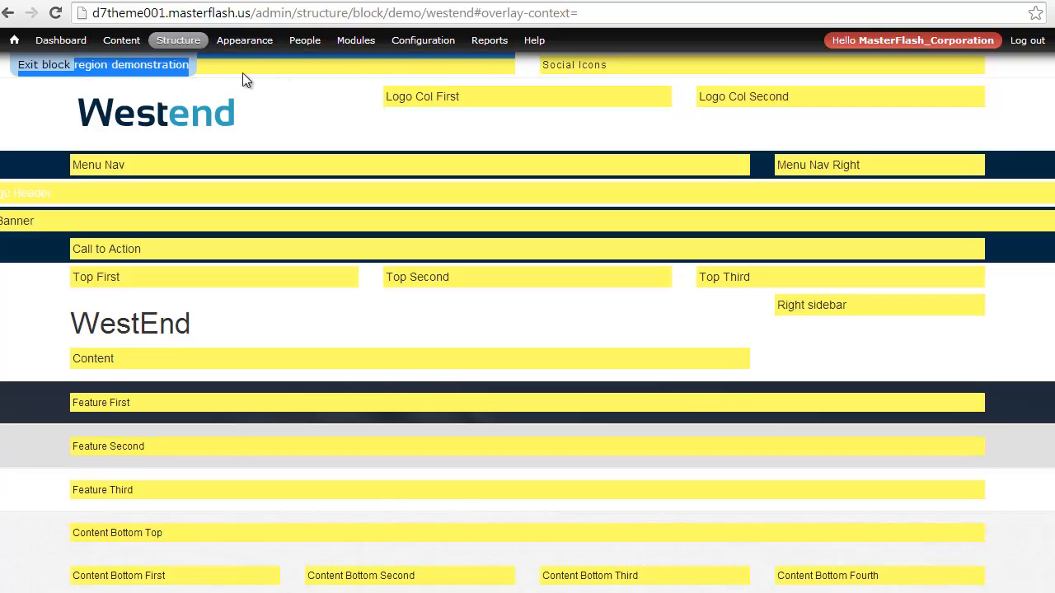
left_click_drag(550, 66, 627, 66)
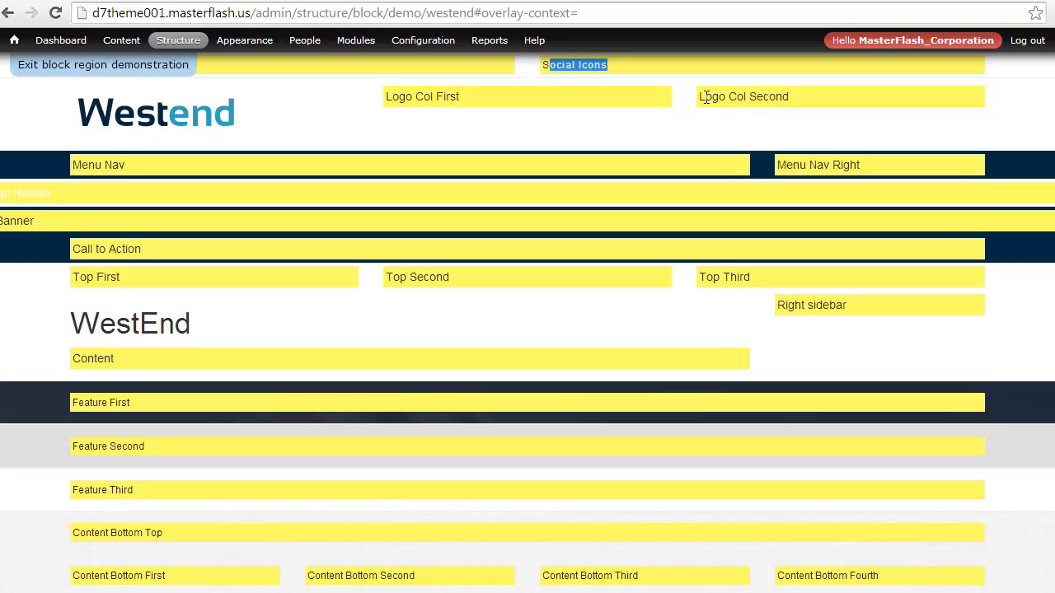
left_click_drag(700, 96, 801, 97)
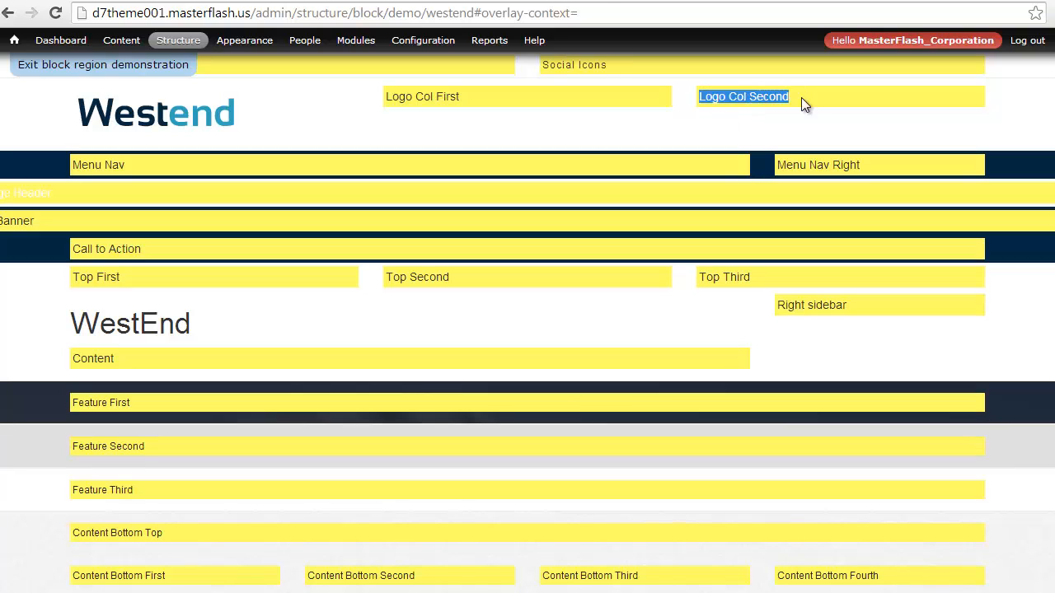
left_click_drag(776, 165, 865, 165)
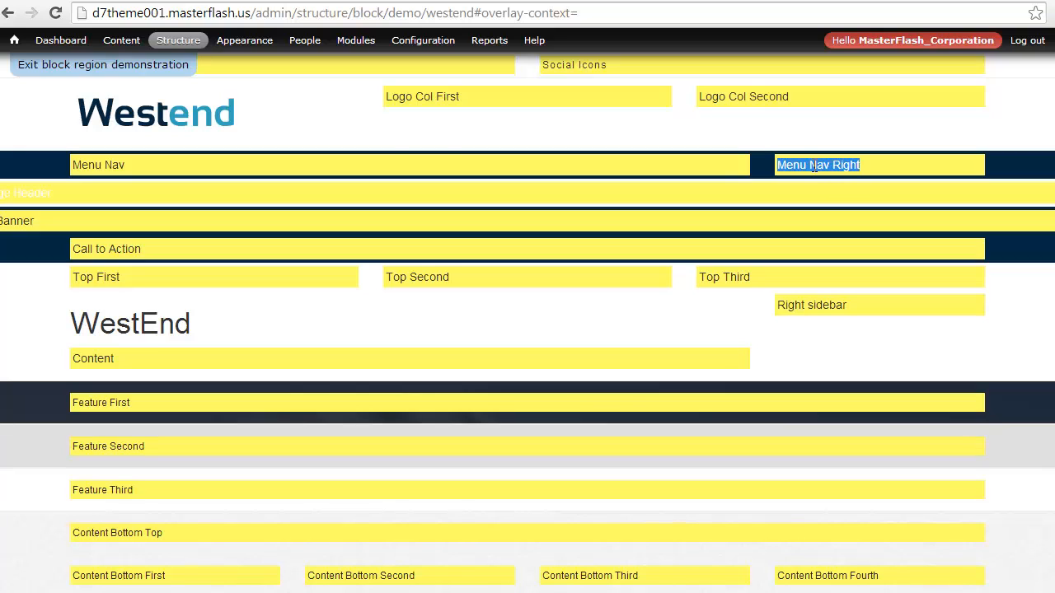
left_click_drag(127, 164, 72, 165)
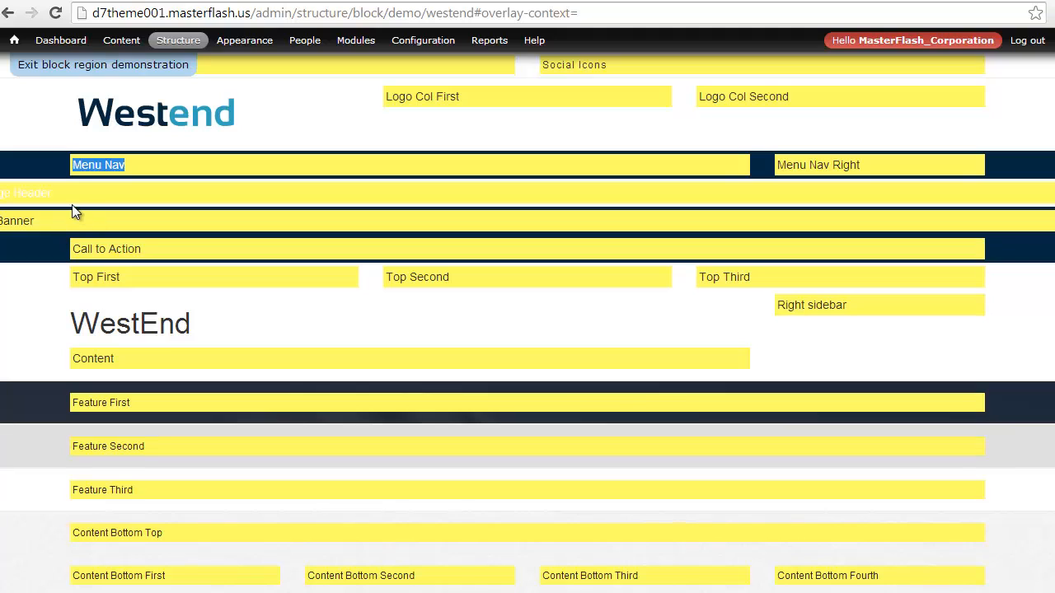
left_click(74, 166)
left_click_drag(73, 249, 163, 243)
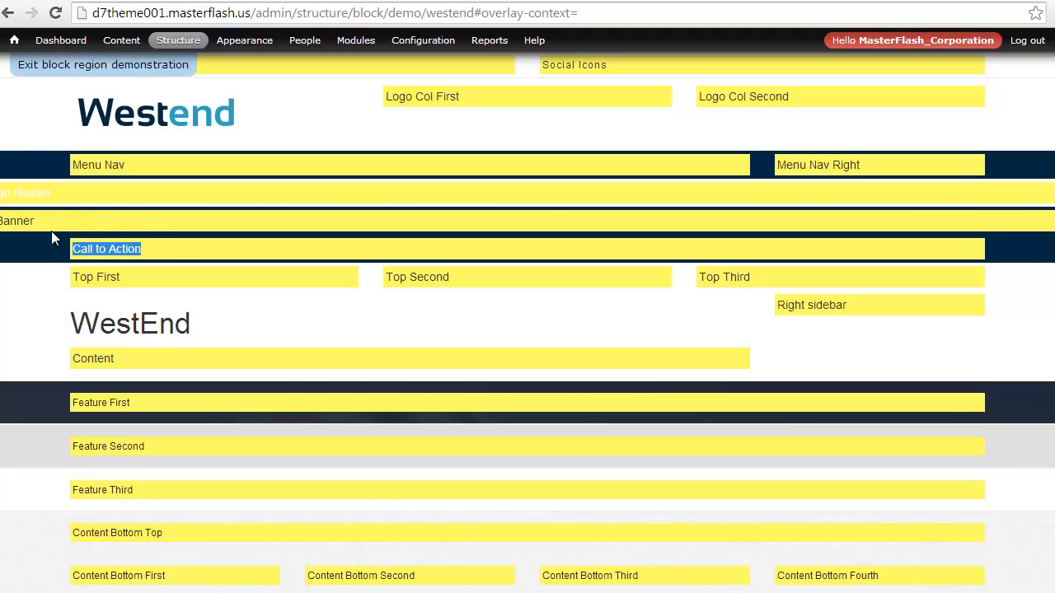
left_click_drag(50, 221, 1, 193)
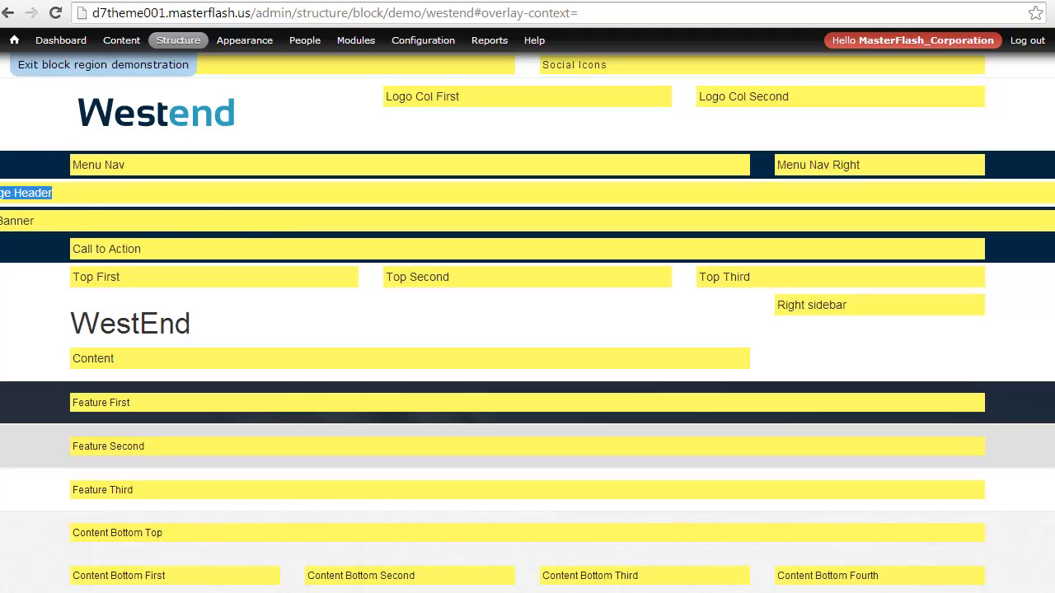
left_click(206, 216)
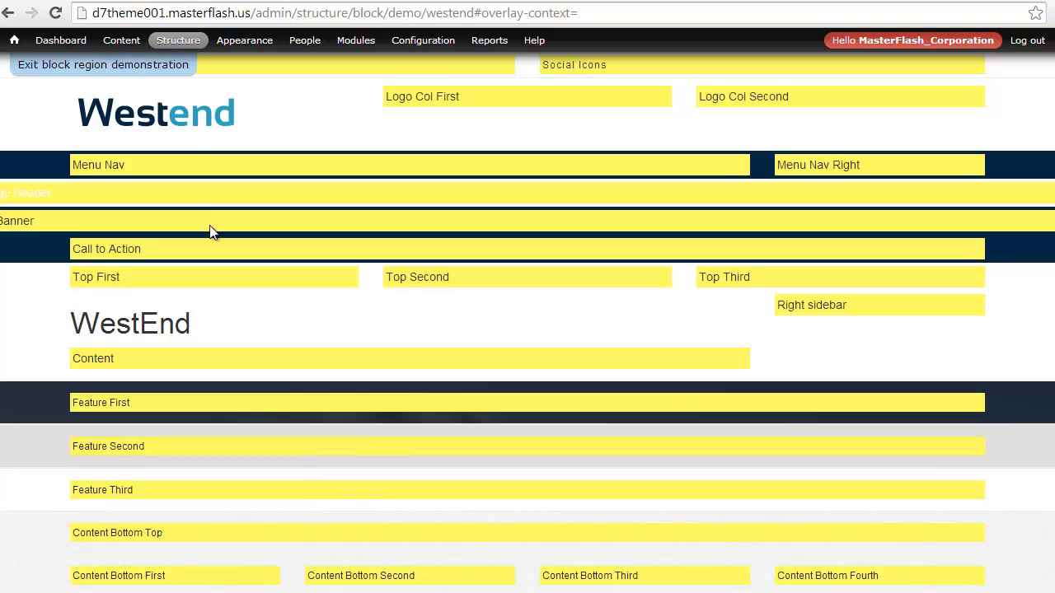
Examine the block regions down to the footer, highlighting the Promotion First, Promotion Second and Promotion Third labels
scroll(202, 243, "down", 1)
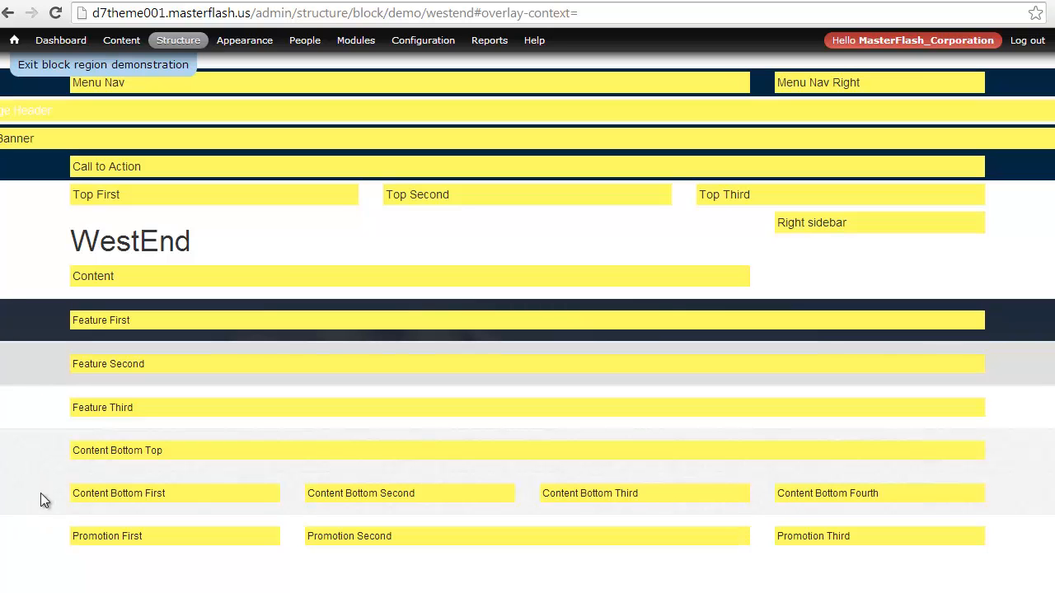
scroll(58, 496, "down", 2)
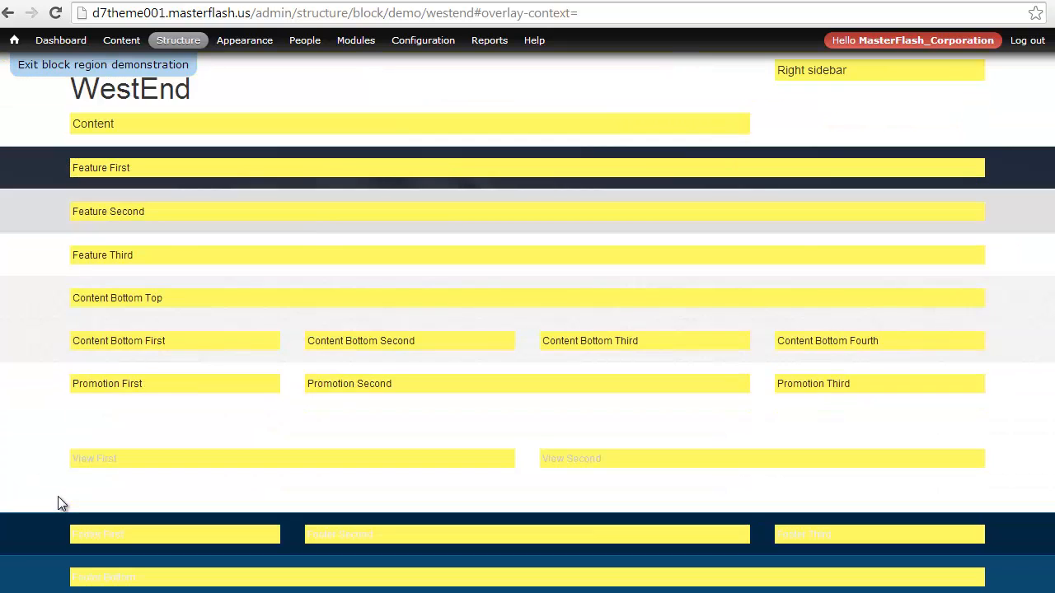
scroll(58, 496, "up", 3)
scroll(58, 496, "down", 1)
scroll(57, 496, "down", 2)
scroll(232, 412, "up", 3)
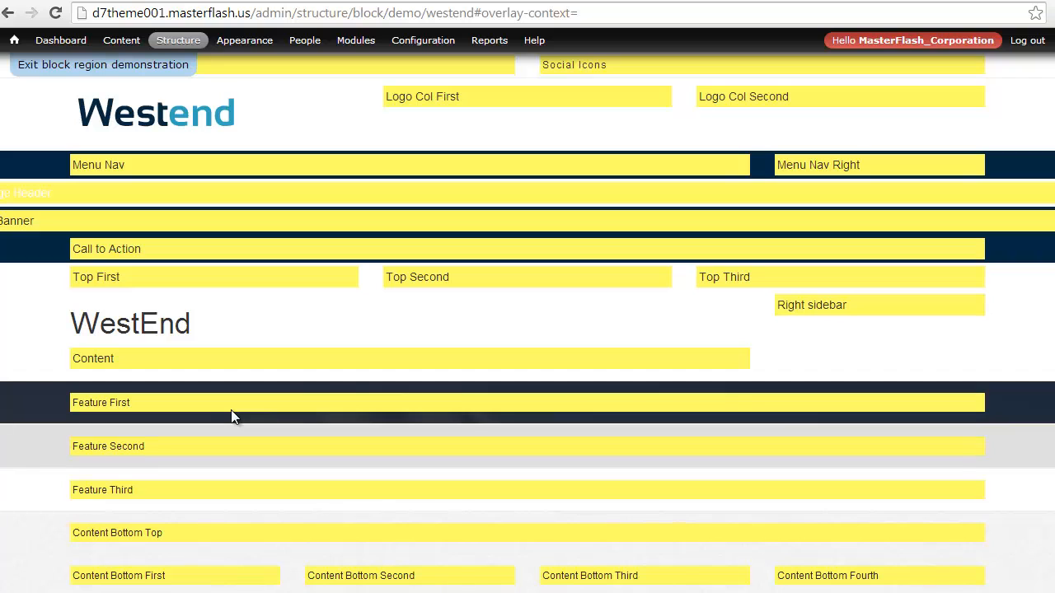
scroll(233, 417, "down", 3)
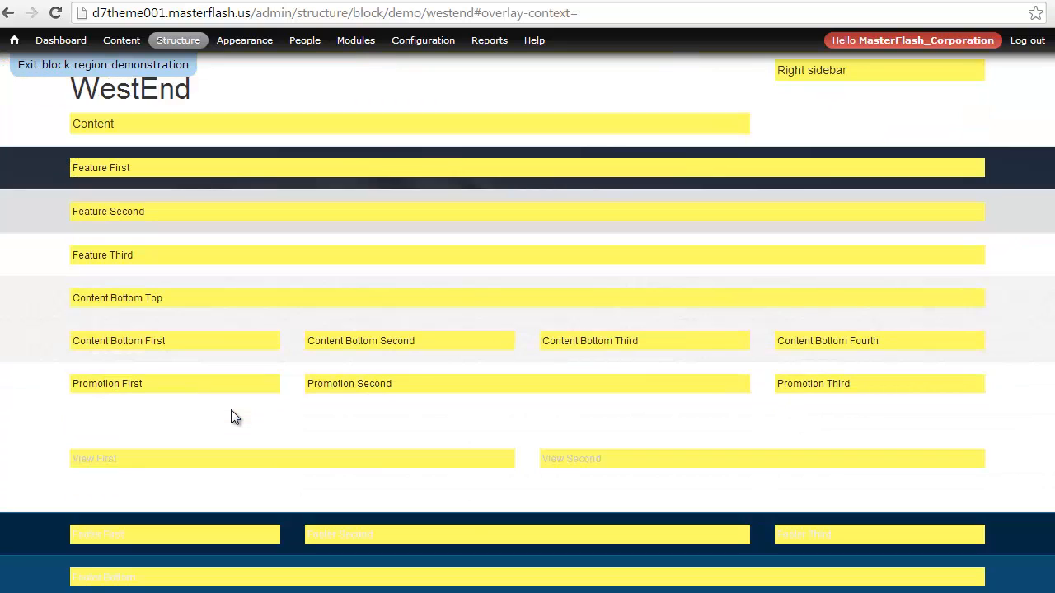
left_click_drag(99, 383, 67, 382)
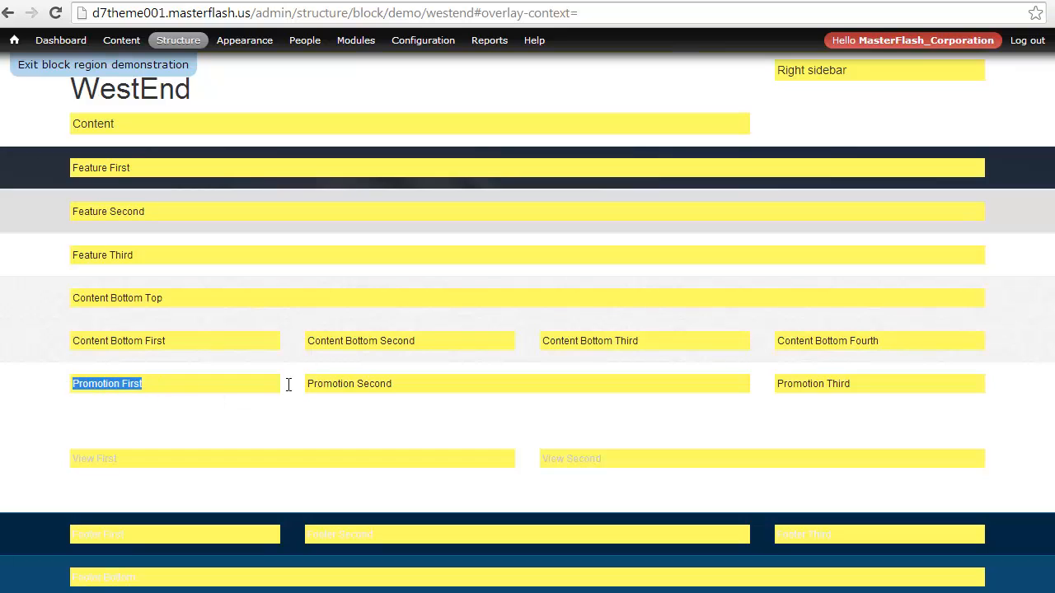
left_click_drag(393, 384, 310, 386)
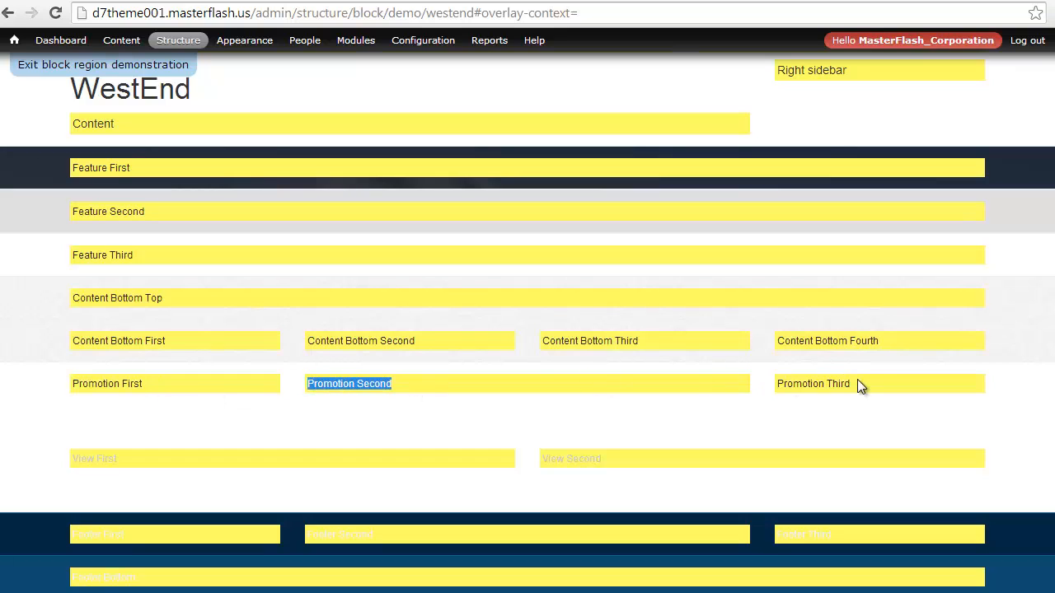
left_click_drag(851, 384, 772, 384)
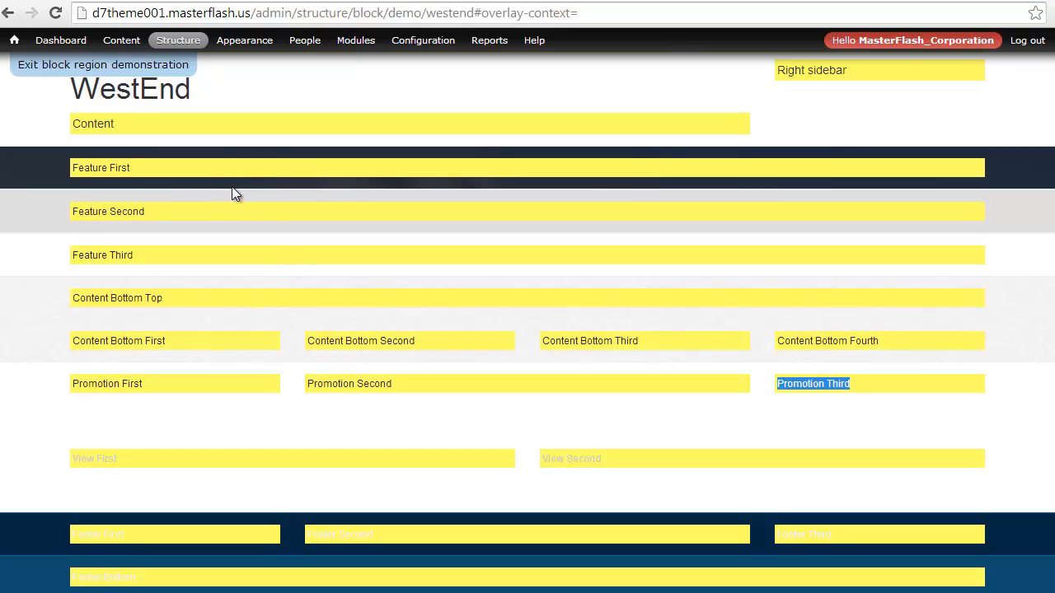
Exit the block region demonstration and examine the Blocks list, highlighting the Content Bottom Top region and its block, then the promotion regions and unassigned blocks
left_click(76, 72)
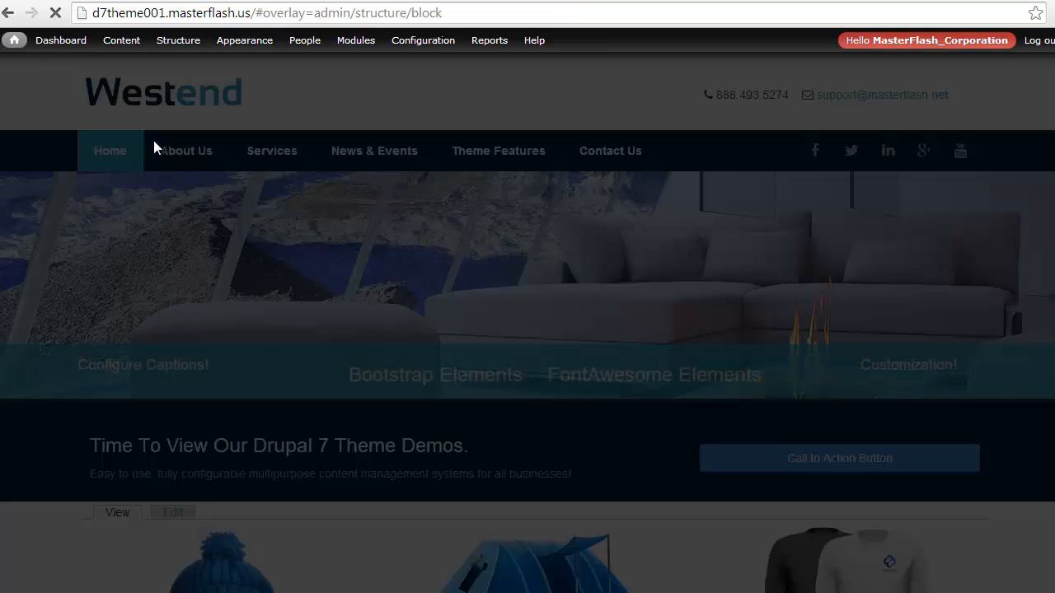
scroll(160, 196, "down", 9)
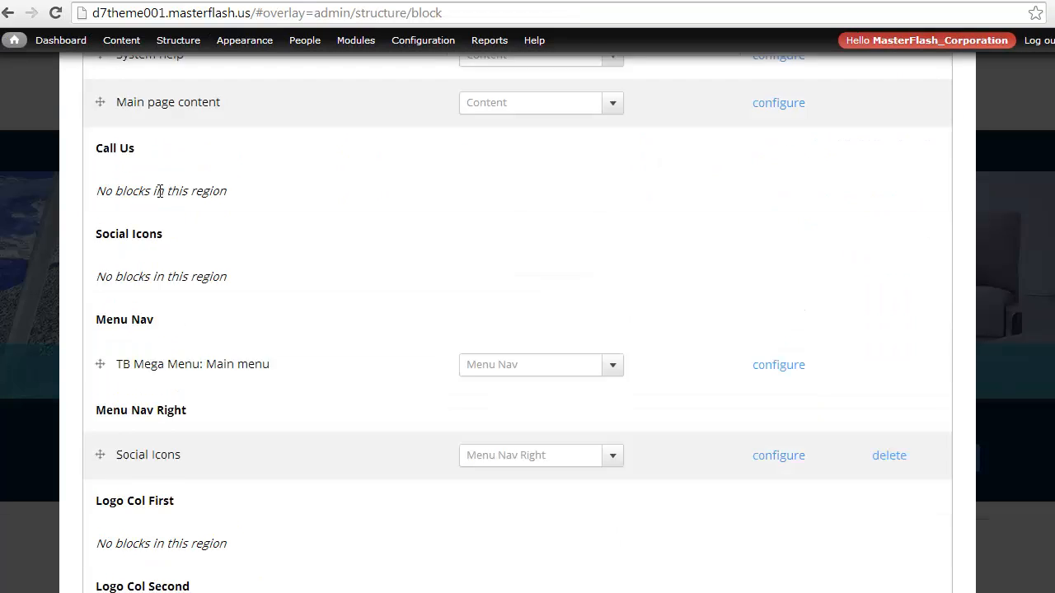
scroll(160, 196, "down", 12)
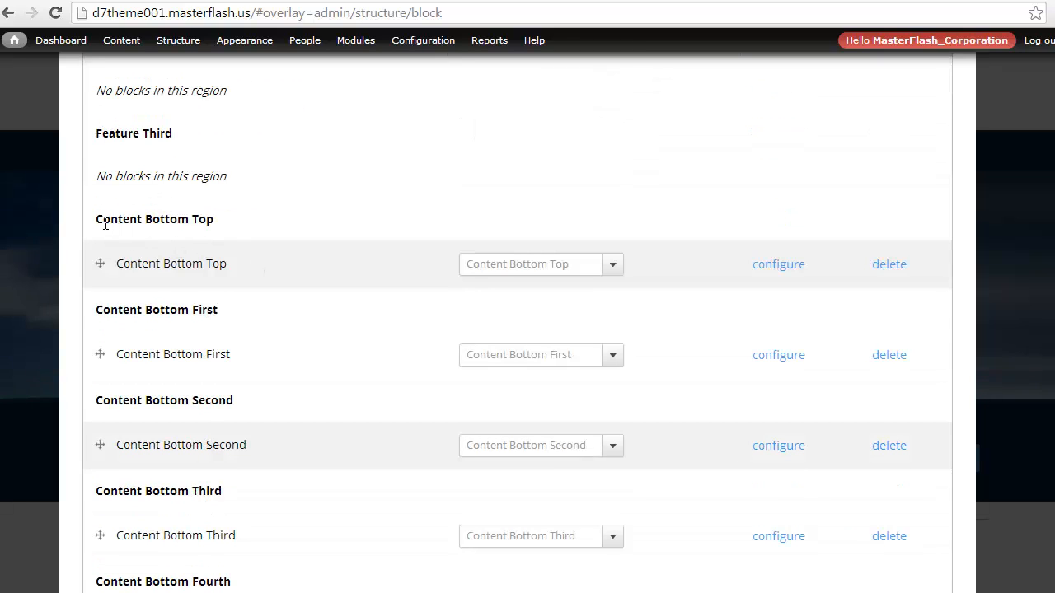
left_click_drag(103, 218, 219, 220)
left_click_drag(124, 264, 222, 264)
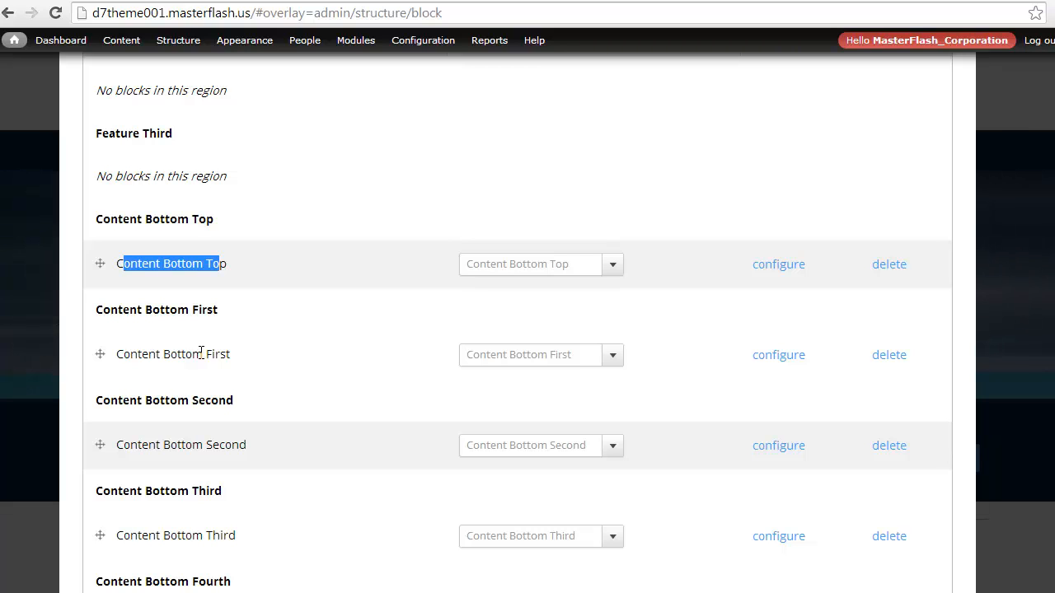
scroll(279, 380, "down", 15)
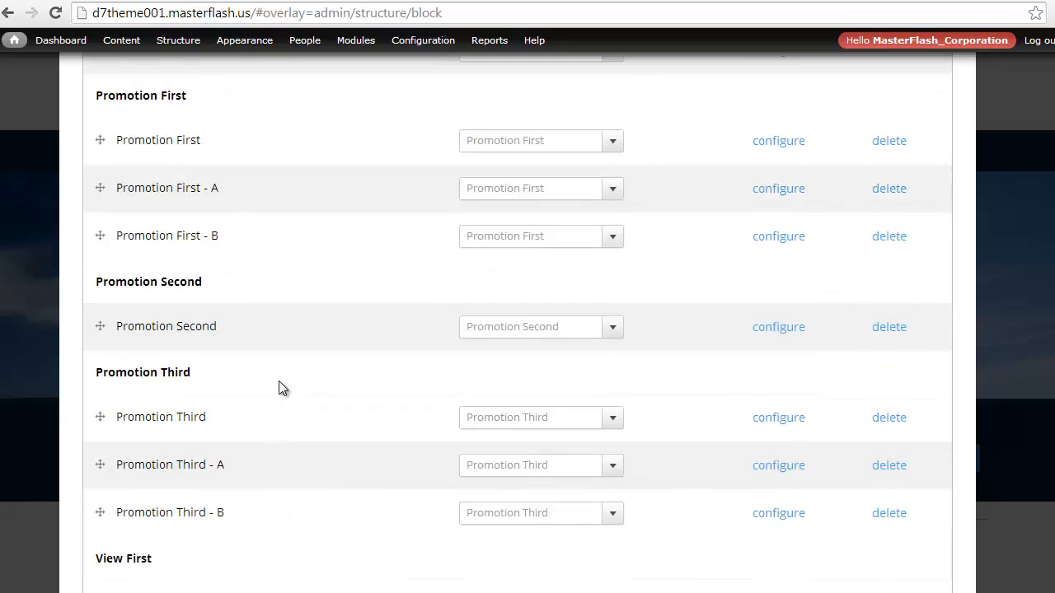
scroll(279, 380, "down", 6)
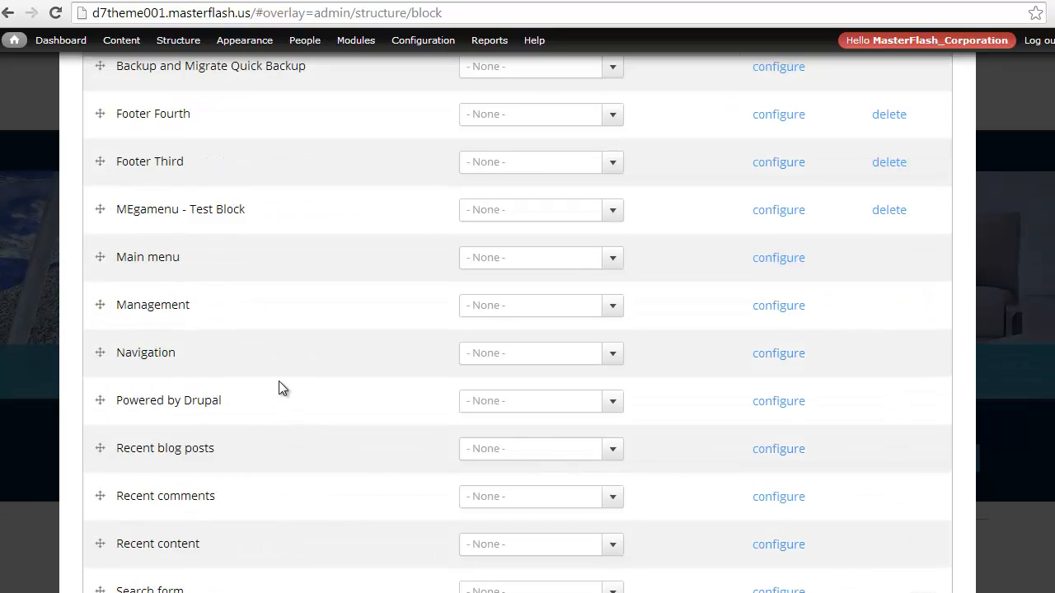
scroll(278, 380, "up", 15)
scroll(278, 380, "up", 20)
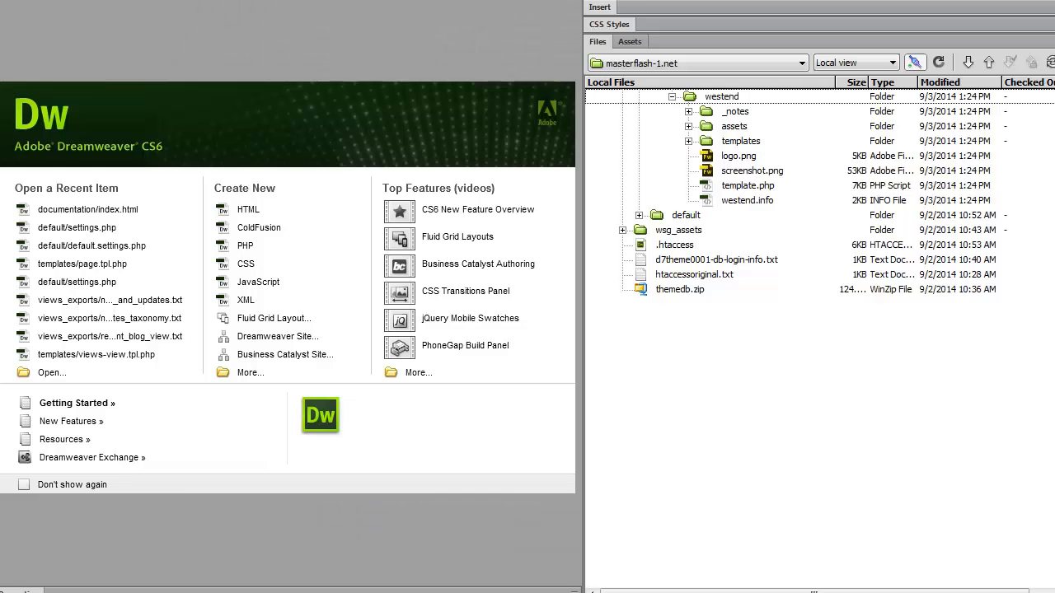
In Dreamweaver, open the theme's westend.info file and duplicate the regions[call_us] = Call Us line directly above the original
double_click(718, 200)
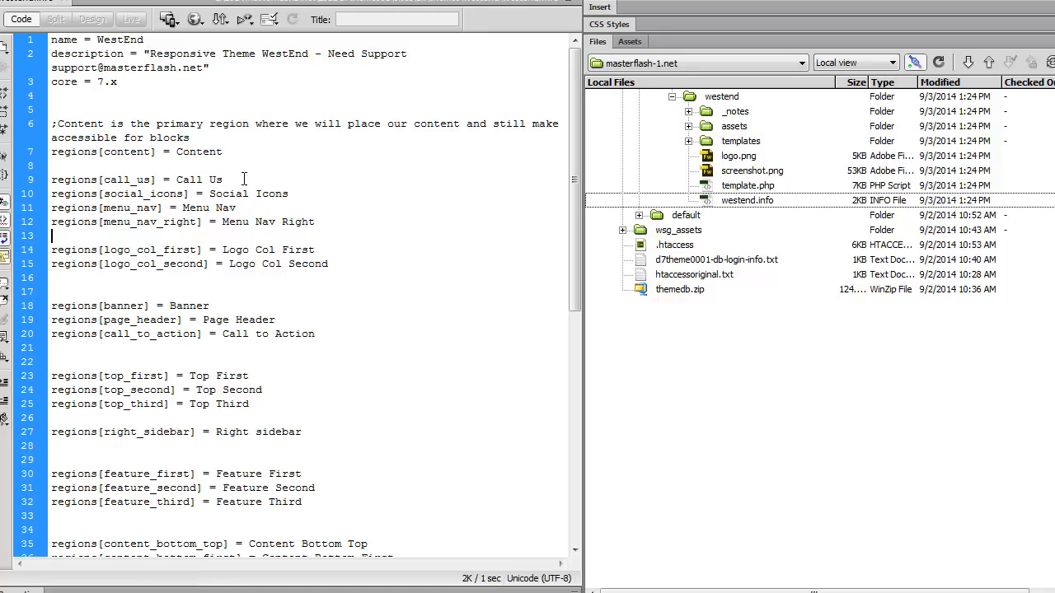
left_click_drag(231, 179, 51, 182)
key("ctrl+c")
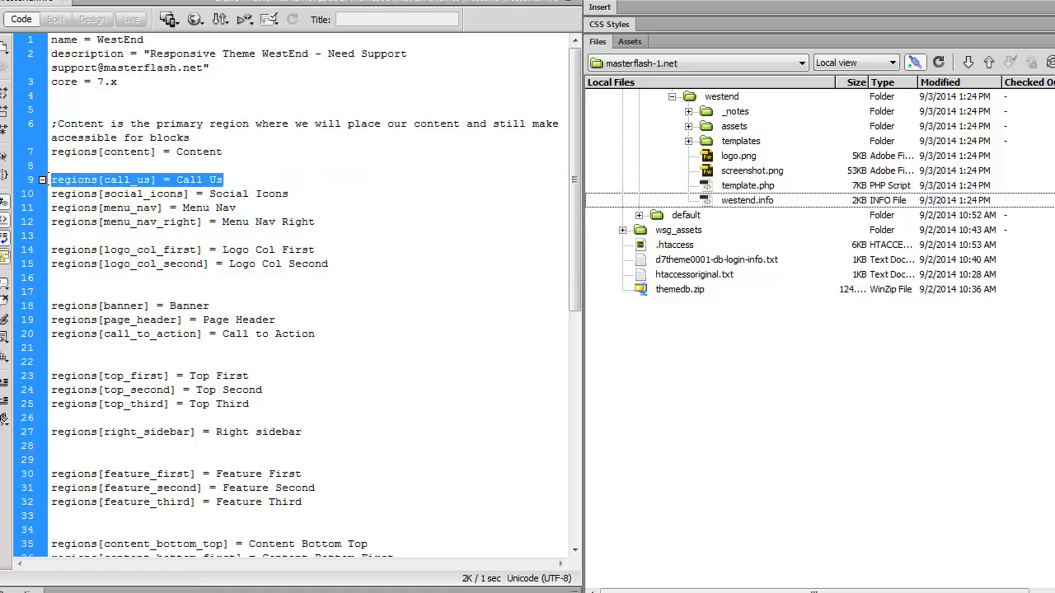
left_click(53, 187)
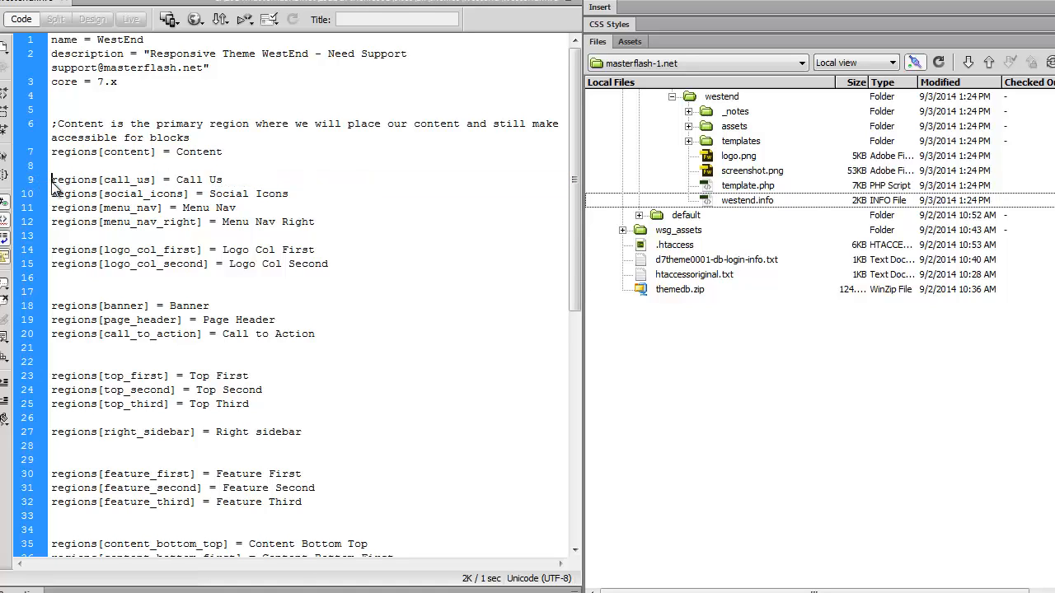
key("Return")
key("ctrl+v")
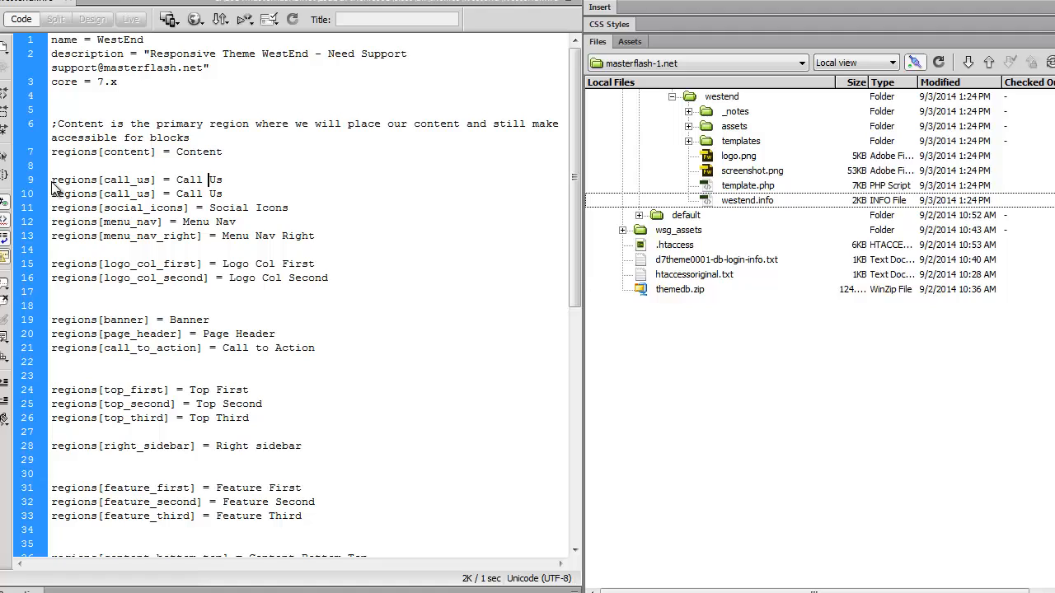
Change the duplicated region line to regions[demoheader] = Demo Header and save westend.info
key("shift+Left")
key("shift+Left")
key("shift+Left")
key("shift+Left")
key("shift+Left")
key("shift+Left")
key("shift+Left")
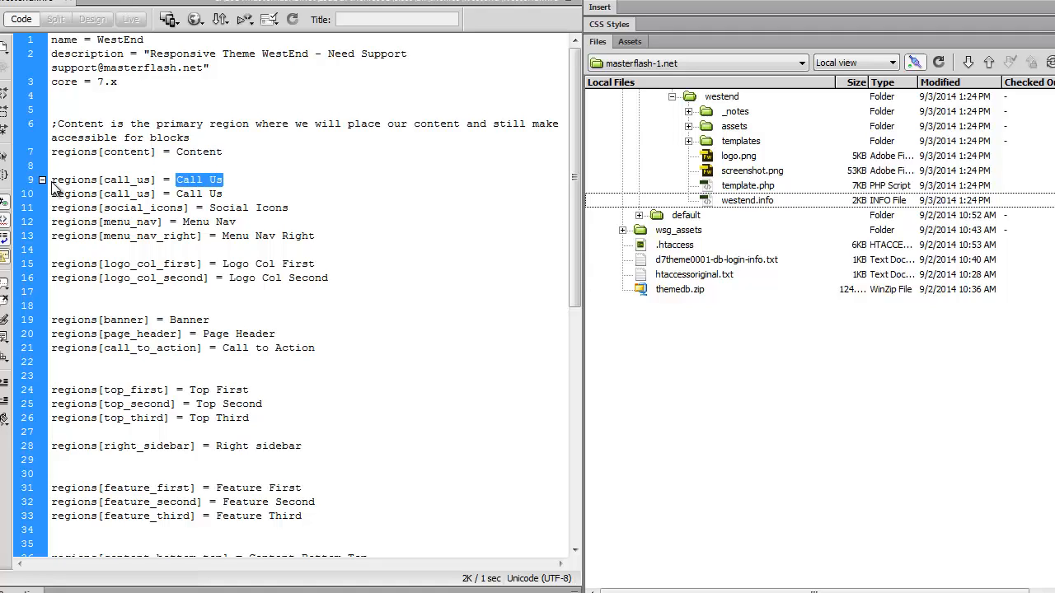
type("Demo Header")
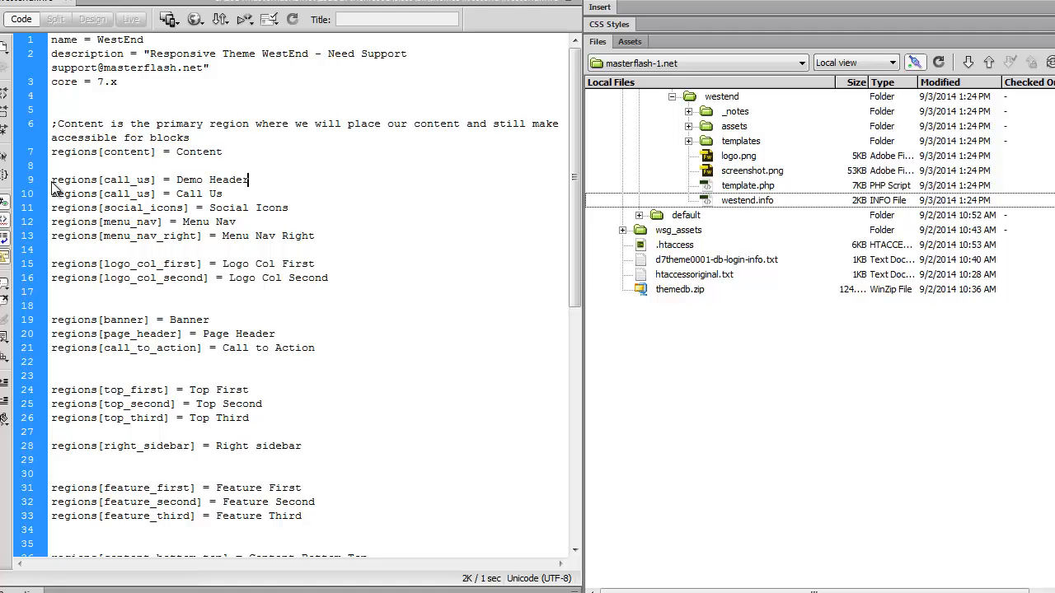
key("shift+Left")
key("shift+Left")
key("shift+Left")
key("shift+Left")
key("shift+Left")
type("demo")
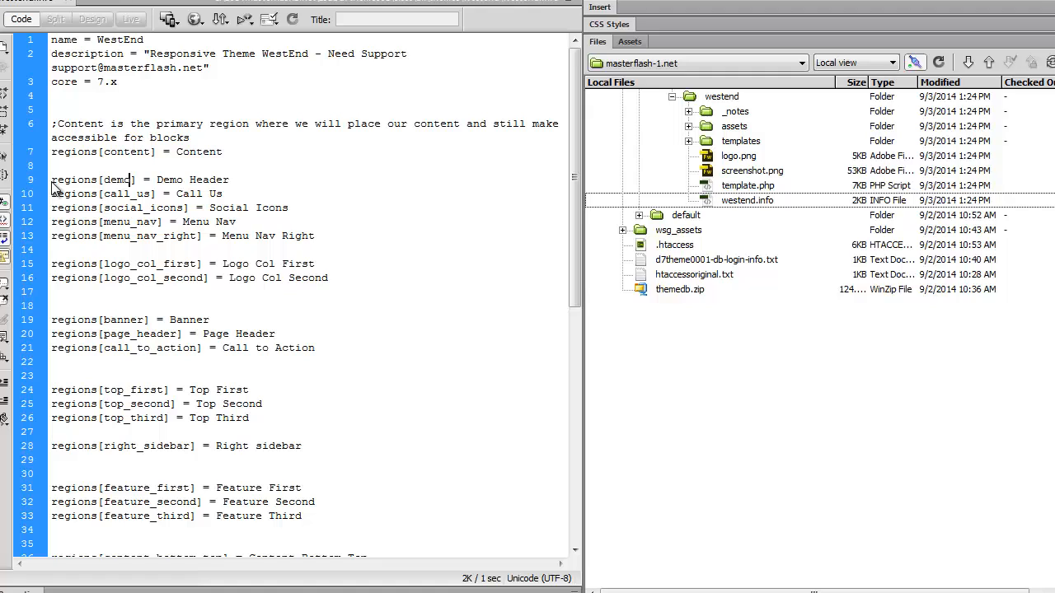
type("header")
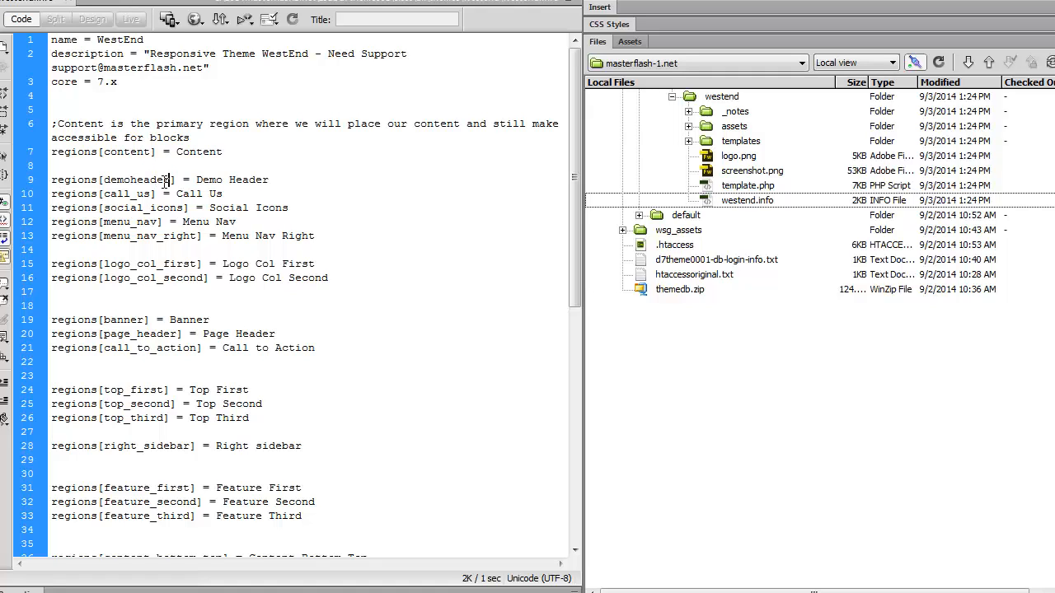
key("ctrl+s")
Open page.tpl.php from the templates folder and go to the blank line below the Begin - Contact Info / Social Icons comment
left_click(688, 141)
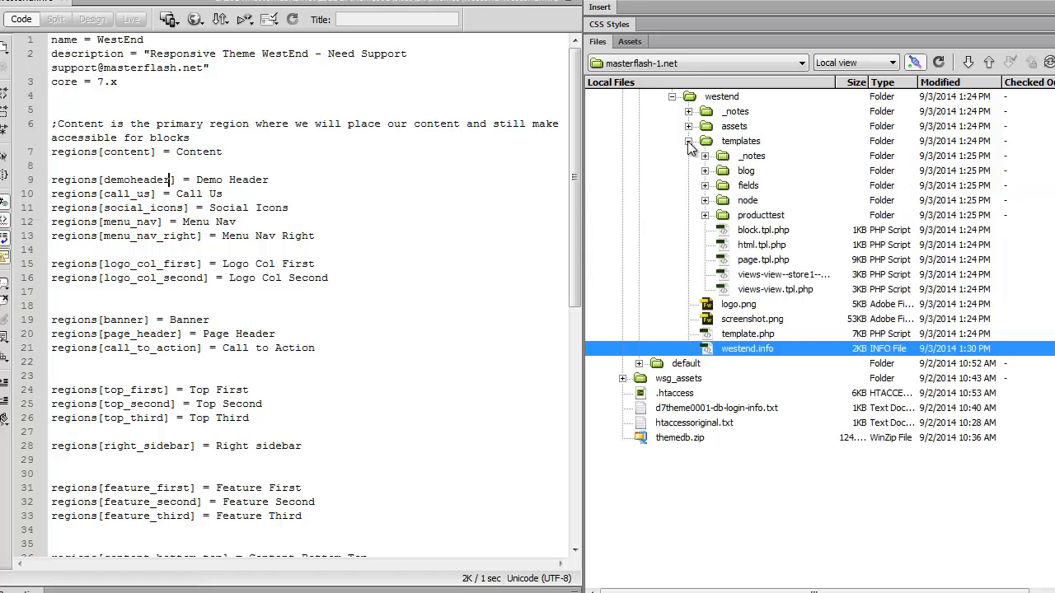
double_click(721, 262)
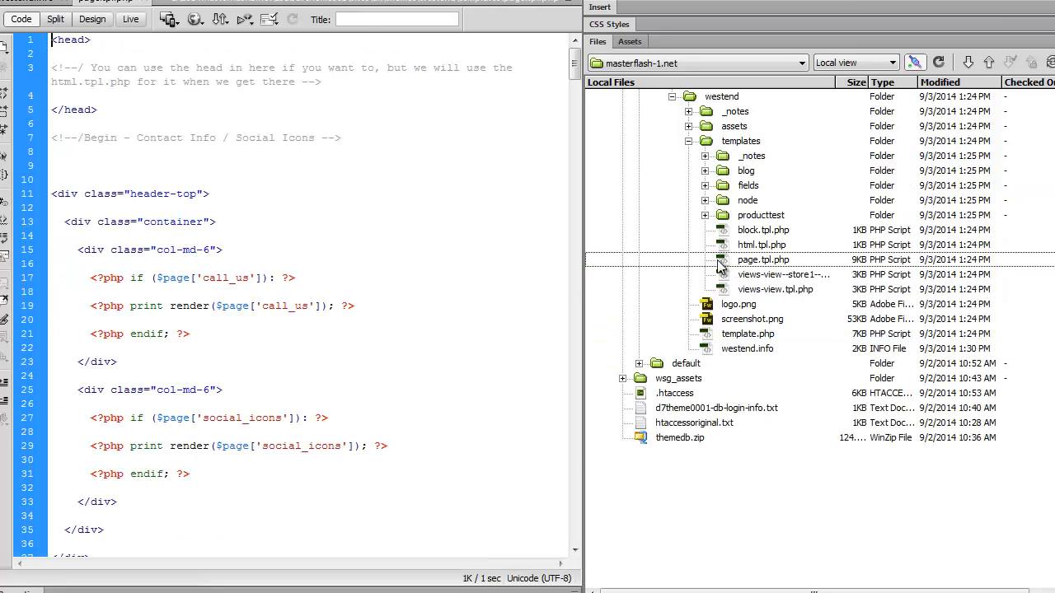
left_click(410, 264)
scroll(409, 264, "down", 2)
scroll(409, 264, "up", 1)
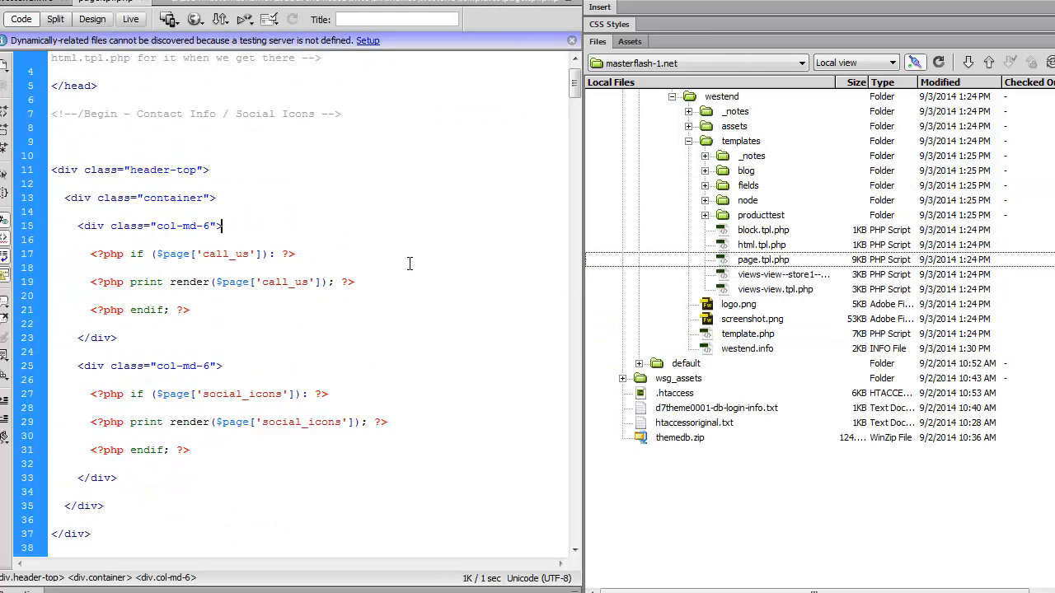
scroll(410, 264, "up", 1)
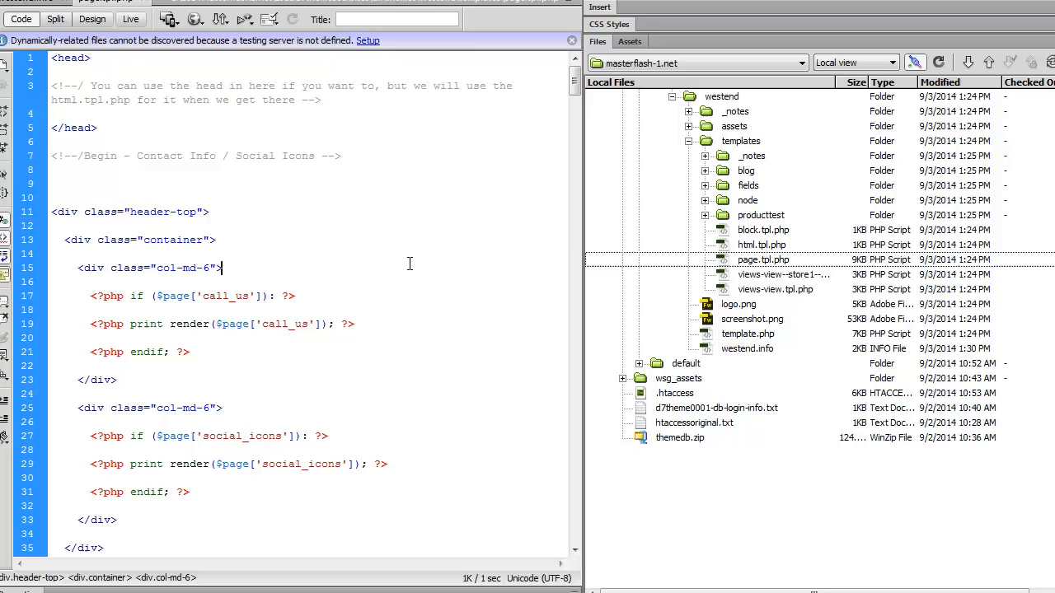
left_click(119, 176)
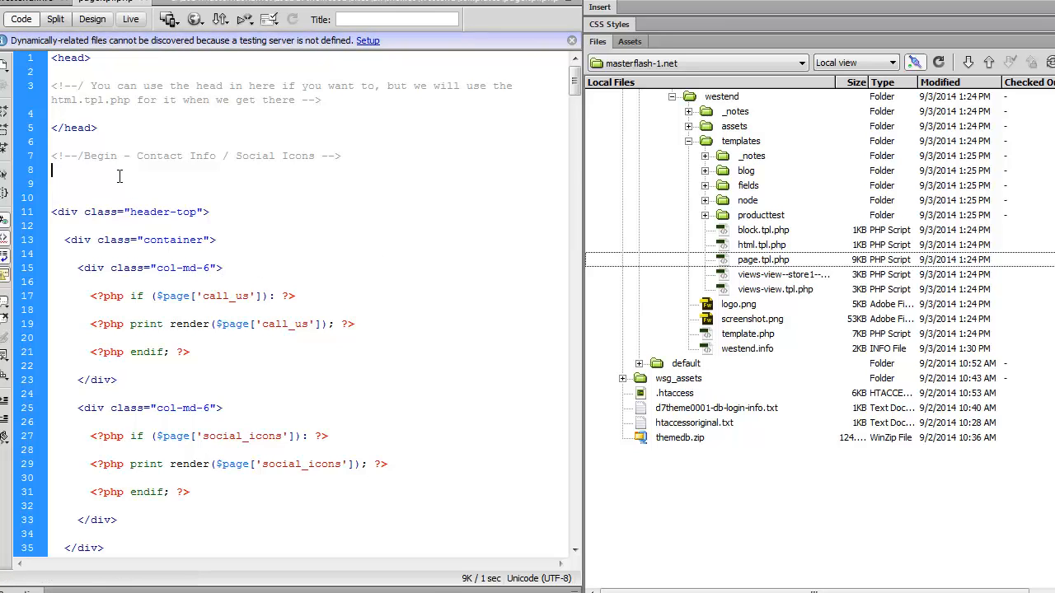
Copy the whole Page Header Region code, including its begin and end comments, and paste it below the Contact Info / Social Icons opening comment
scroll(120, 176, "down", 12)
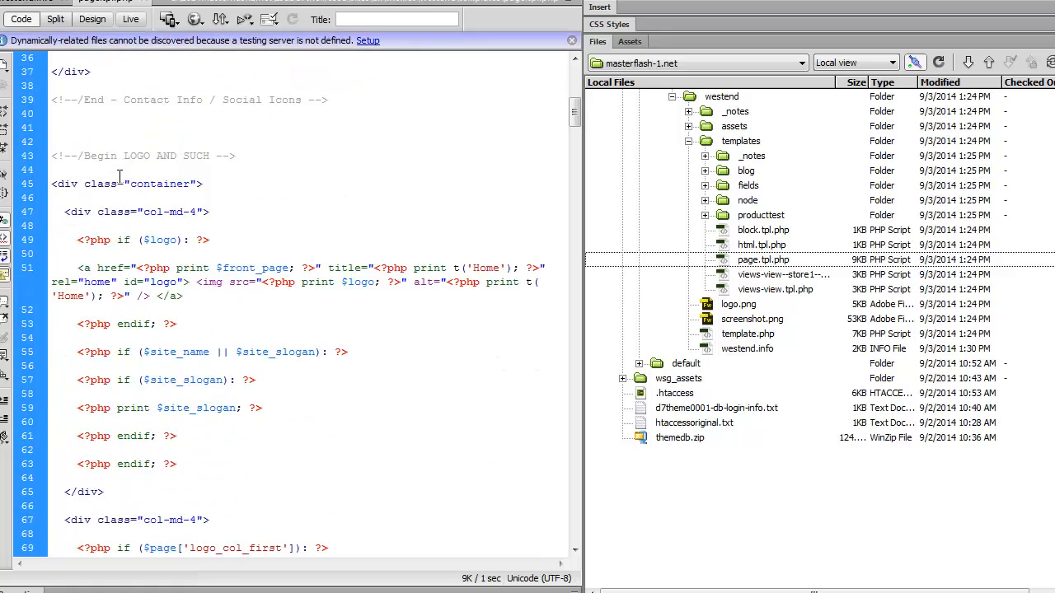
scroll(120, 176, "down", 20)
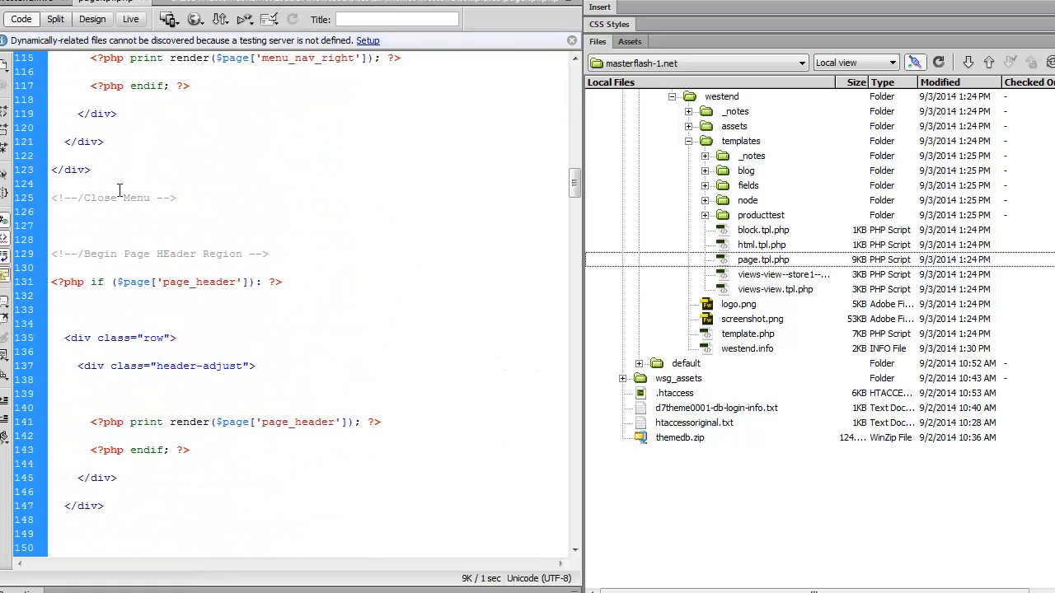
scroll(119, 190, "down", 3)
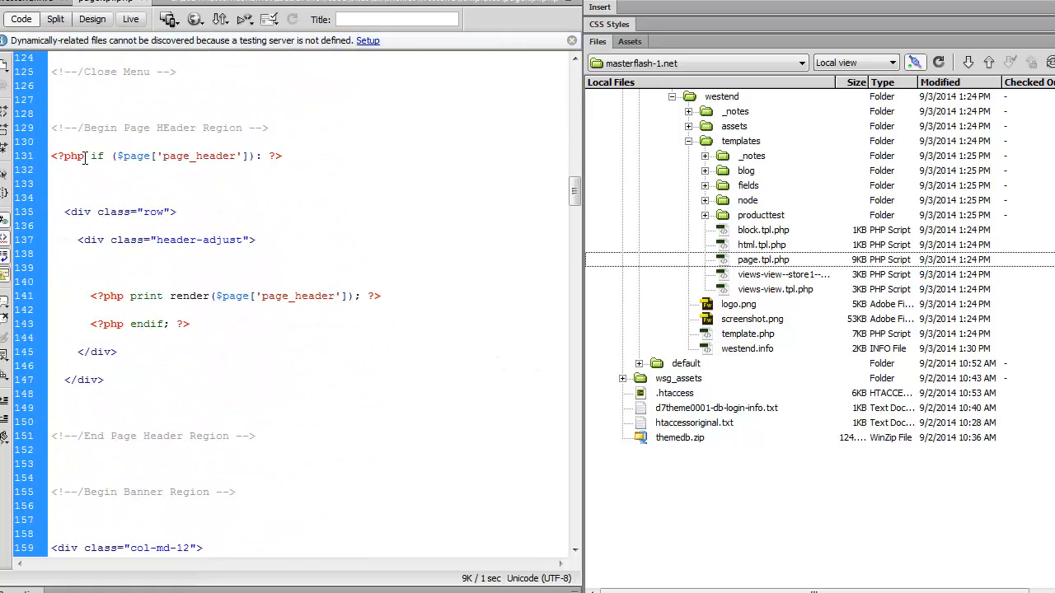
left_click_drag(284, 437, 54, 127)
right_click(81, 154)
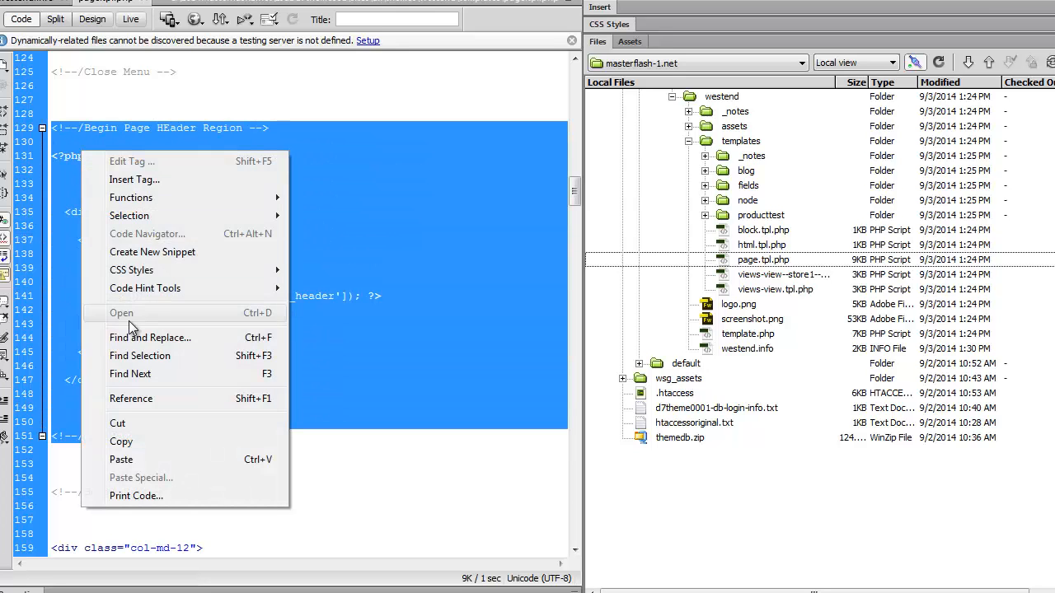
left_click(131, 441)
scroll(146, 422, "up", 11)
scroll(151, 422, "up", 20)
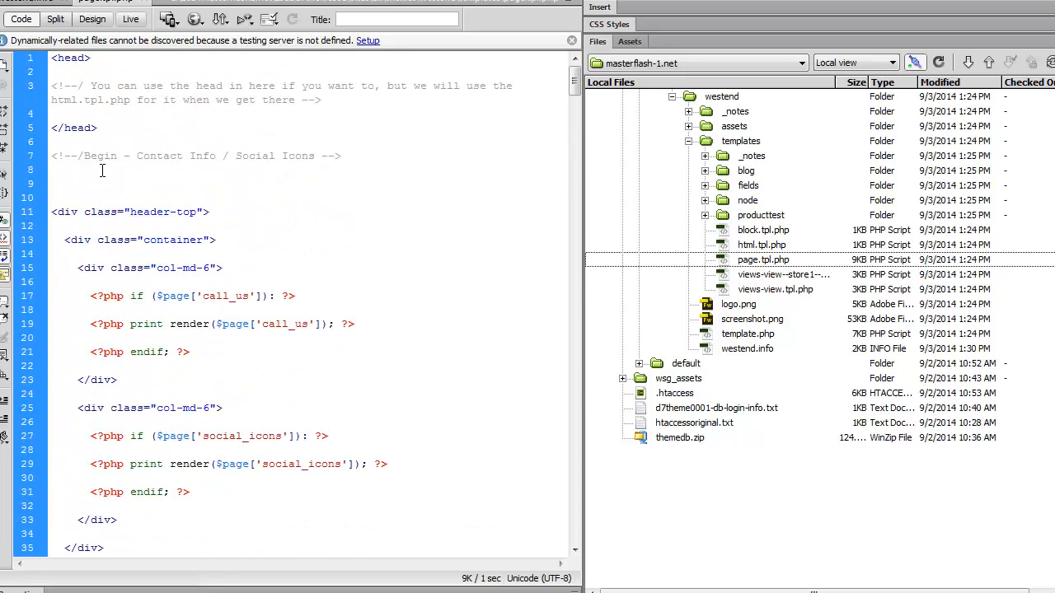
left_click(102, 171)
key("ctrl+v")
Replace page_header with demoheader in the pasted code's if condition and print render statement, and save page.tpl.php
left_click_drag(164, 198, 234, 202)
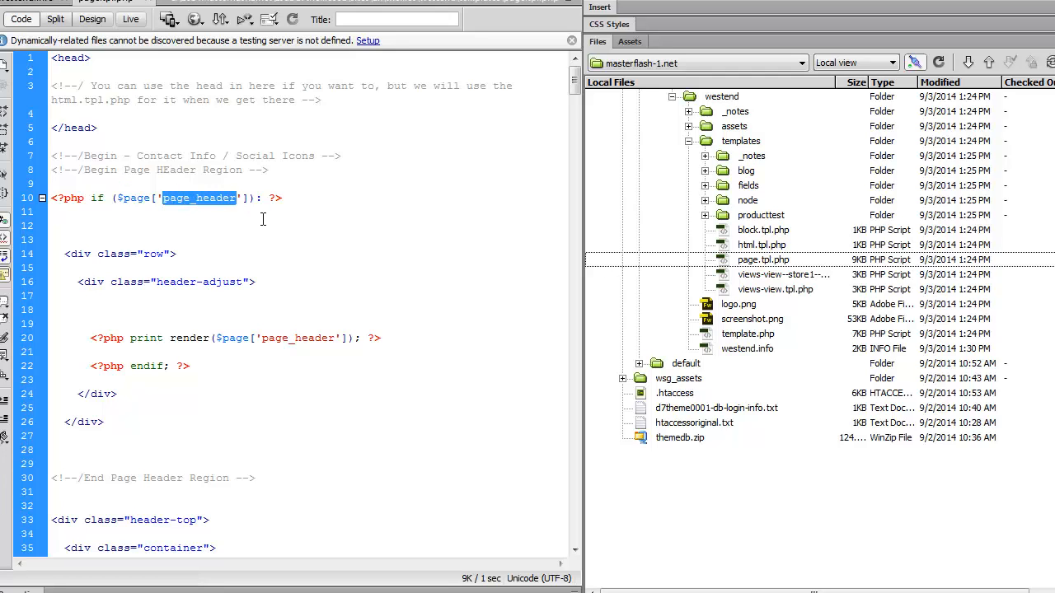
type("demoheader")
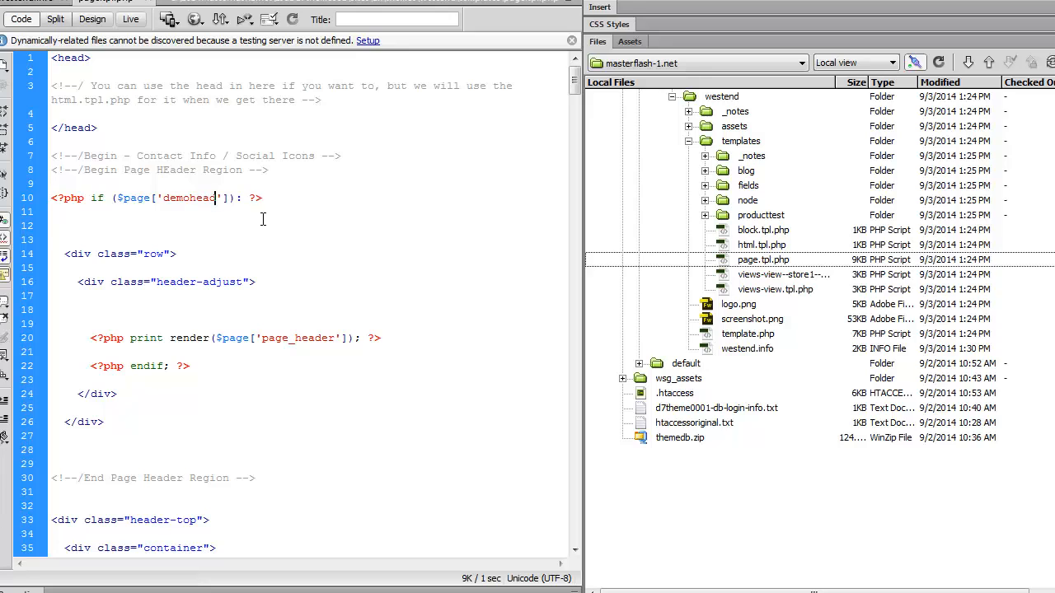
left_click_drag(261, 341, 332, 341)
type("demoheader")
key("ctrl+s")
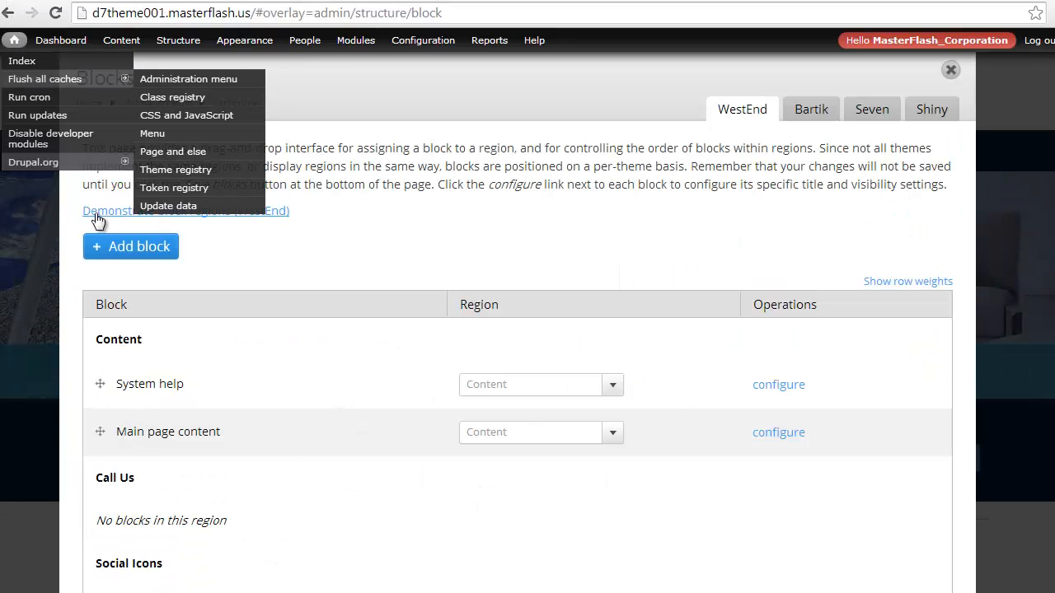
In the browser, show the WestEnd block region demonstration and flush all Drupal caches
left_click(209, 210)
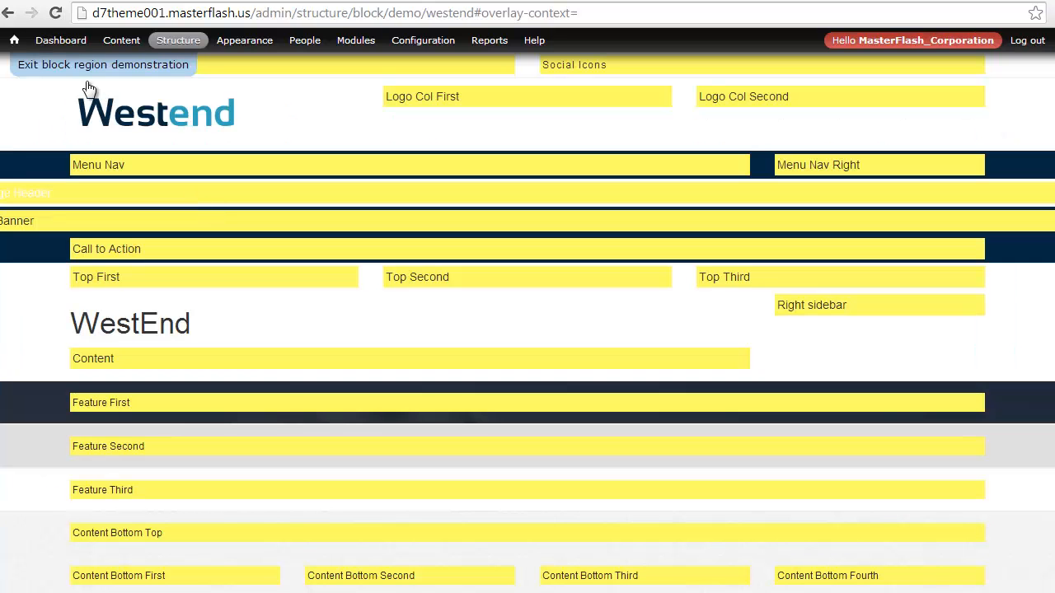
mouse_move(14, 40)
left_click(24, 80)
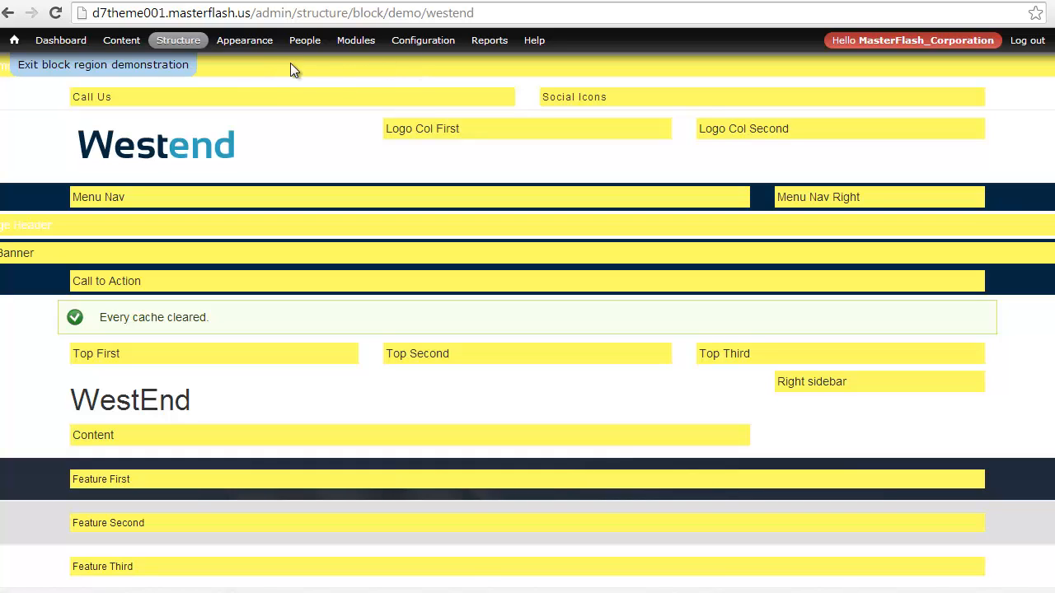
Exit the block region demonstration and start a new custom block with the description "demo Block"
left_click(132, 67)
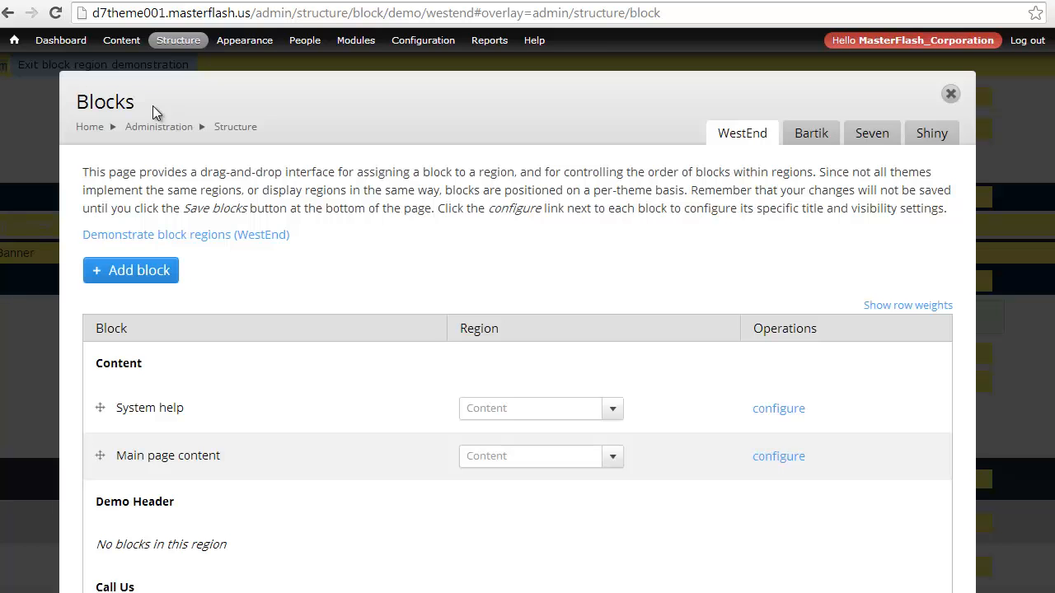
left_click(165, 275)
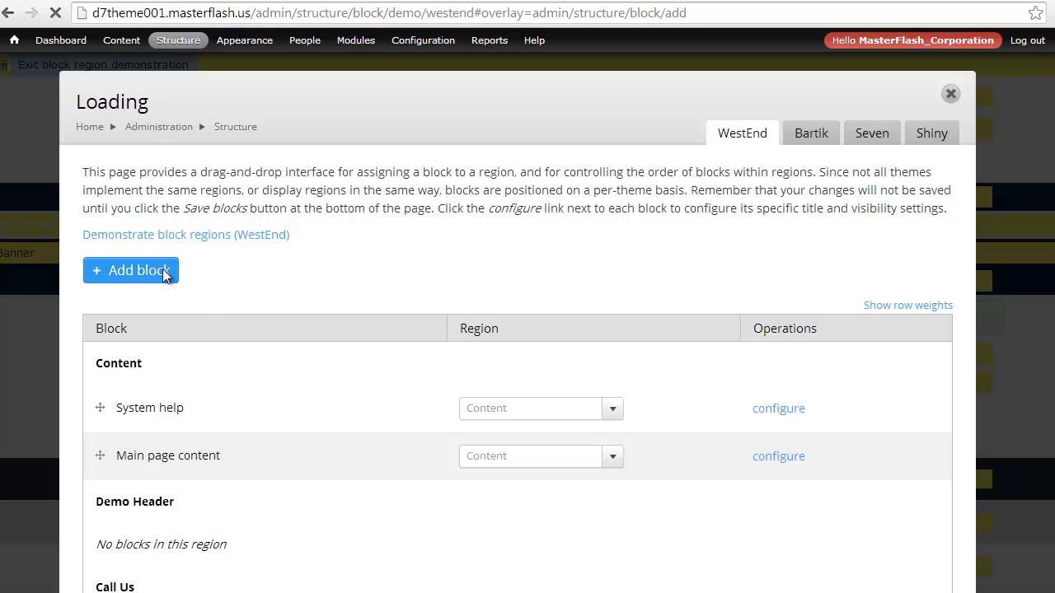
left_click(149, 285)
type("d")
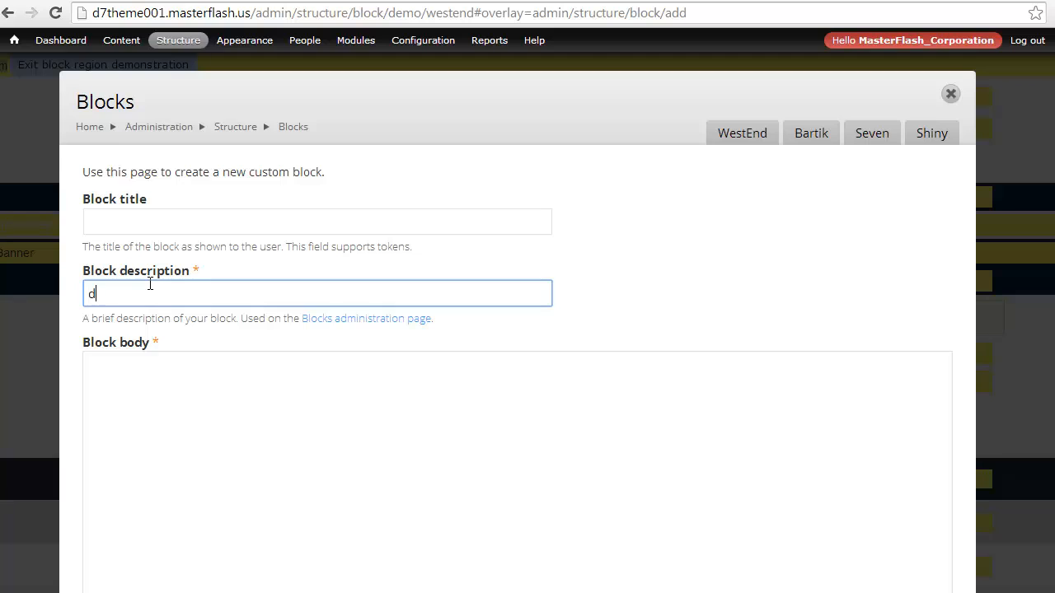
type("emo Block")
Enter the block body: <div class="container">And I'm going to place some text in here so we can see some content </div>
left_click(189, 407)
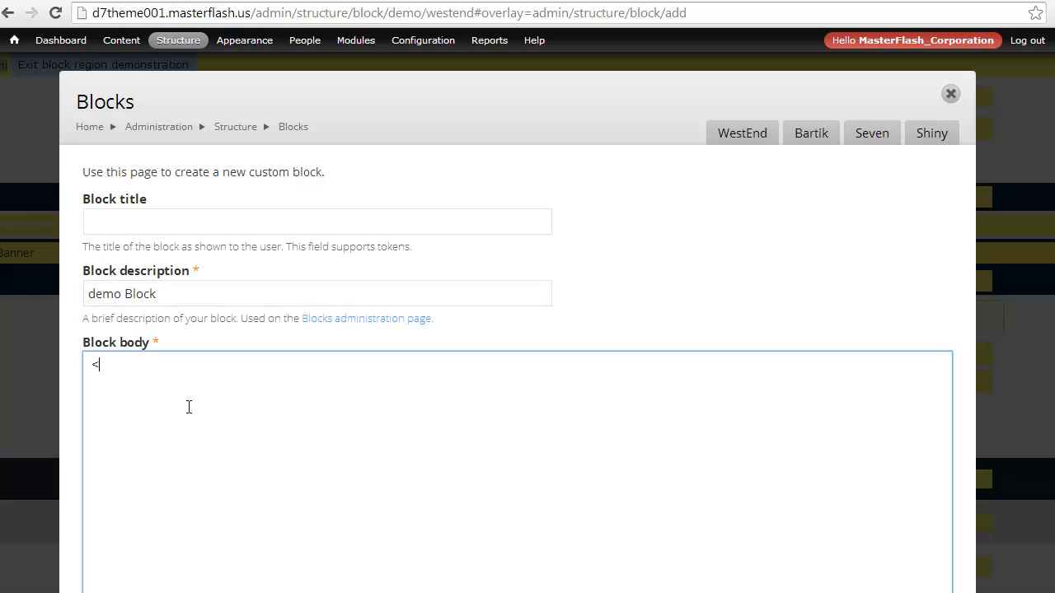
type("<div class=\"container")
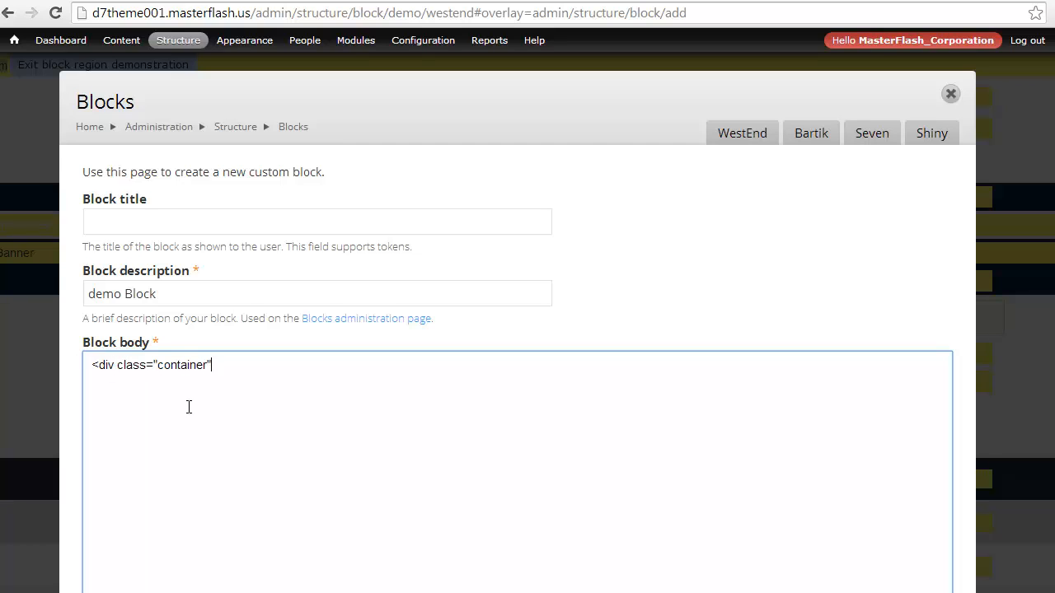
type("\">And I'm going to pla")
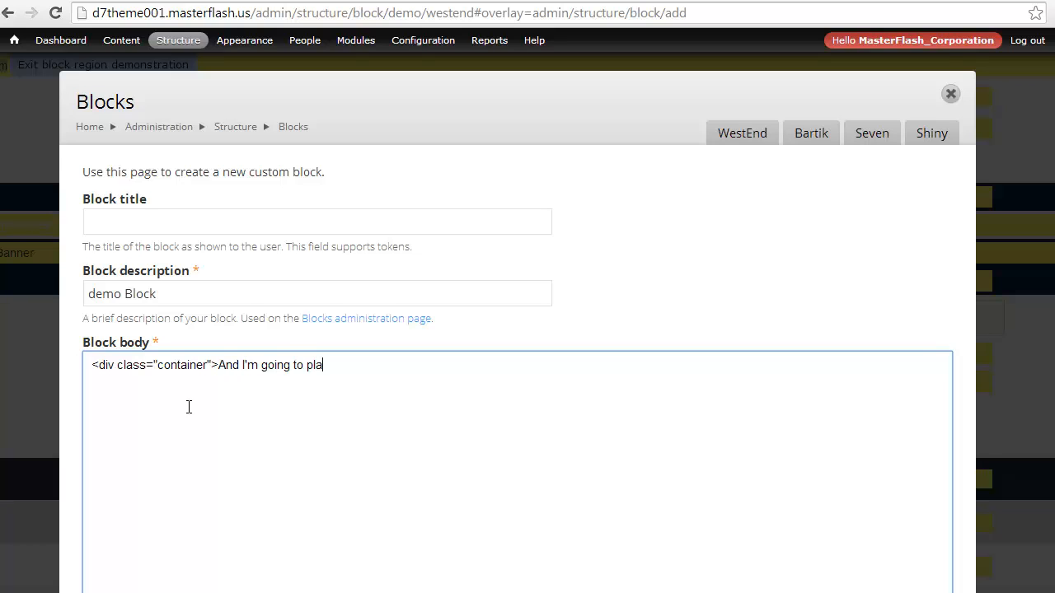
type("ce some text in here so w")
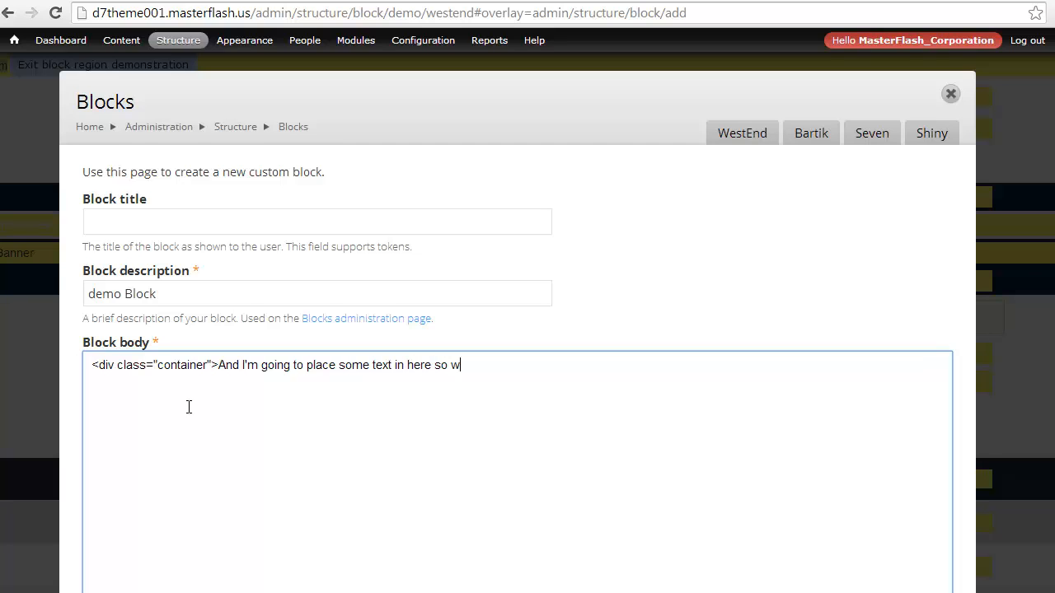
type("e can see some content </div>")
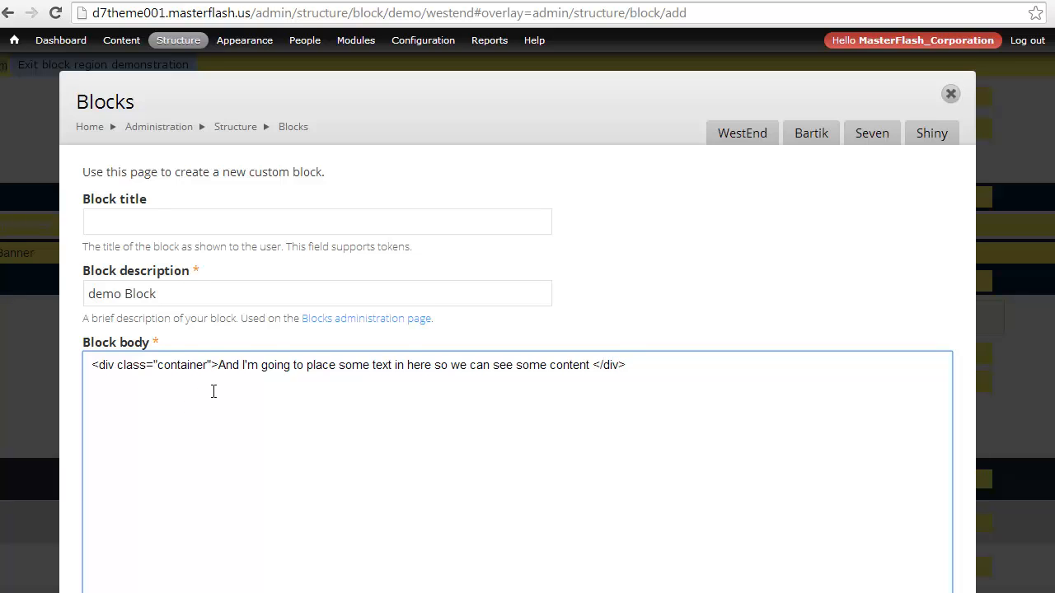
Assign the new block to the Demo Header region of the WestEnd theme, save it and close the Blocks overlay
scroll(213, 392, "down", 6)
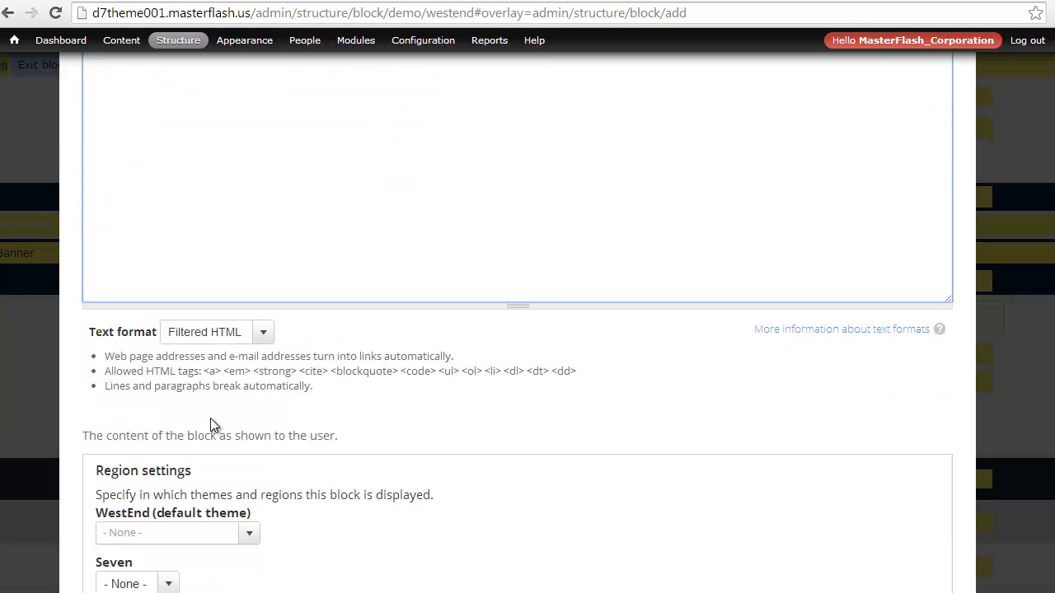
left_click(186, 378)
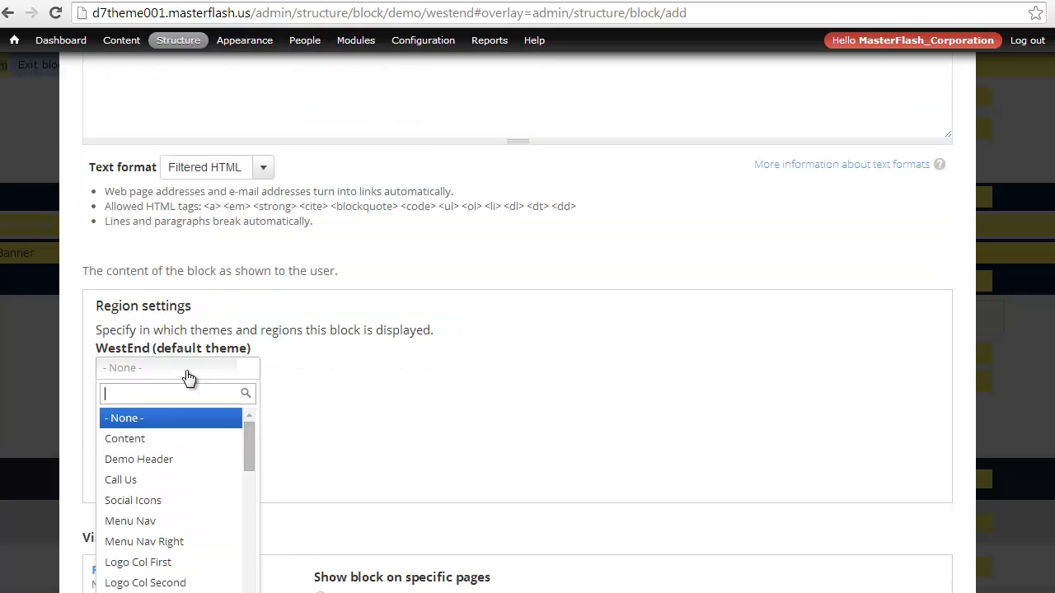
left_click(171, 466)
scroll(251, 465, "down", 5)
left_click(188, 483)
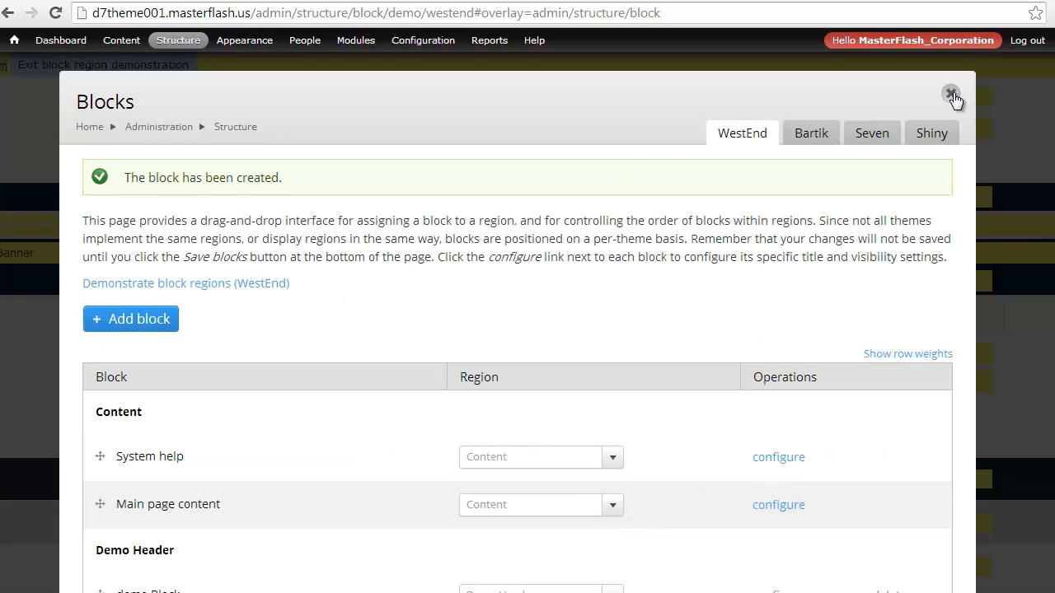
left_click(949, 94)
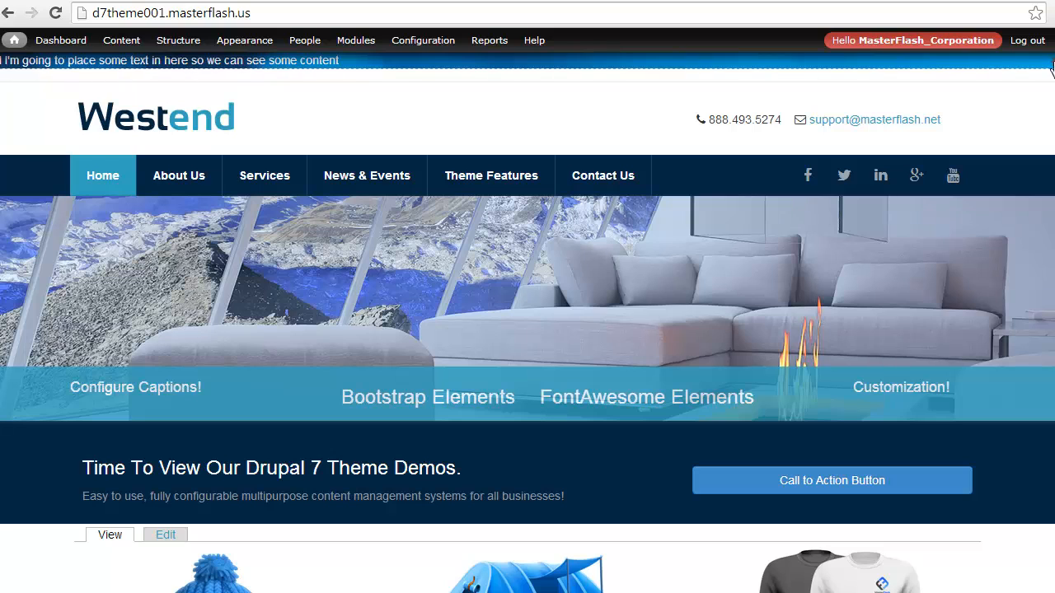
From the home page, configure the demo block to use the Full HTML text format, save it and check its header text
left_click(1014, 86)
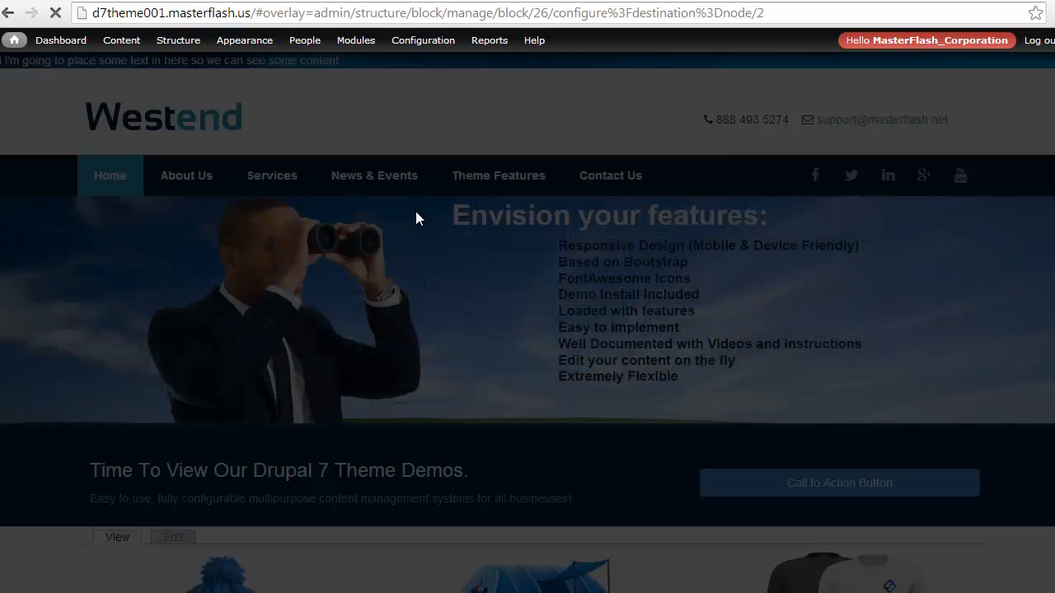
scroll(365, 261, "down", 4)
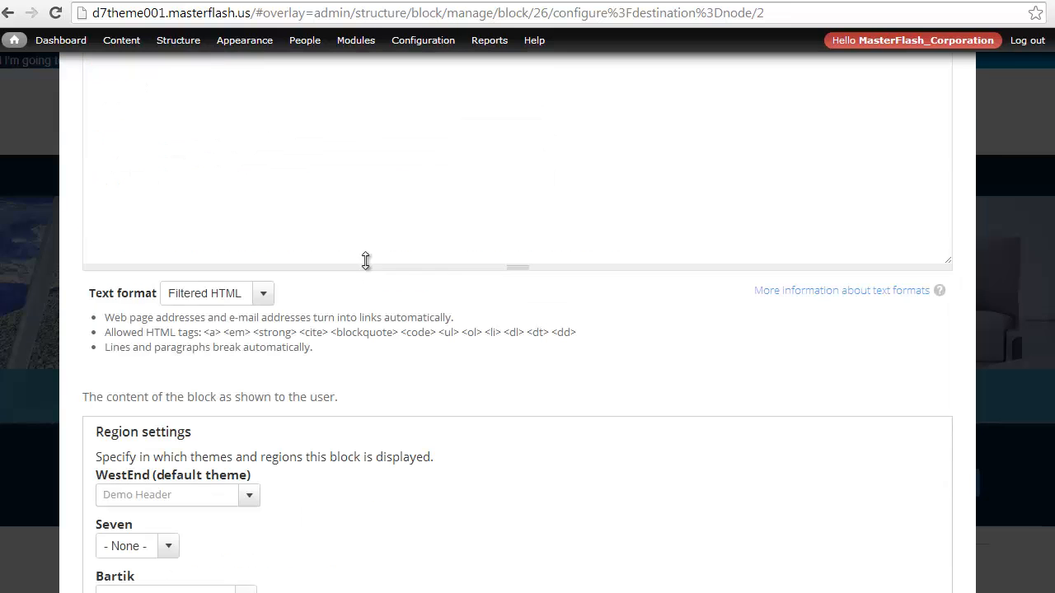
left_click(200, 294)
left_click(200, 325)
scroll(63, 336, "down", 6)
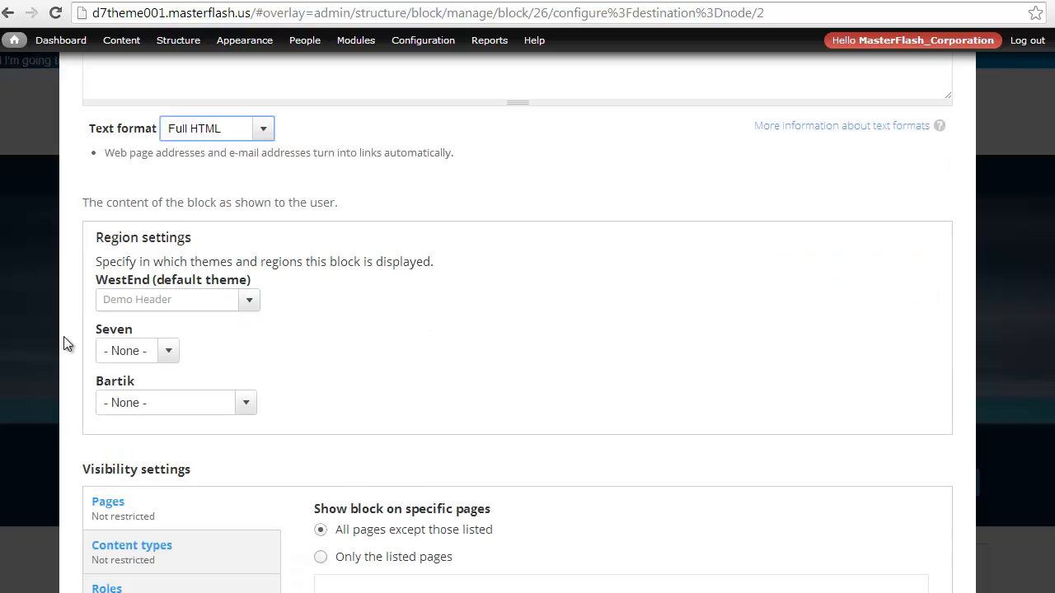
left_click(146, 420)
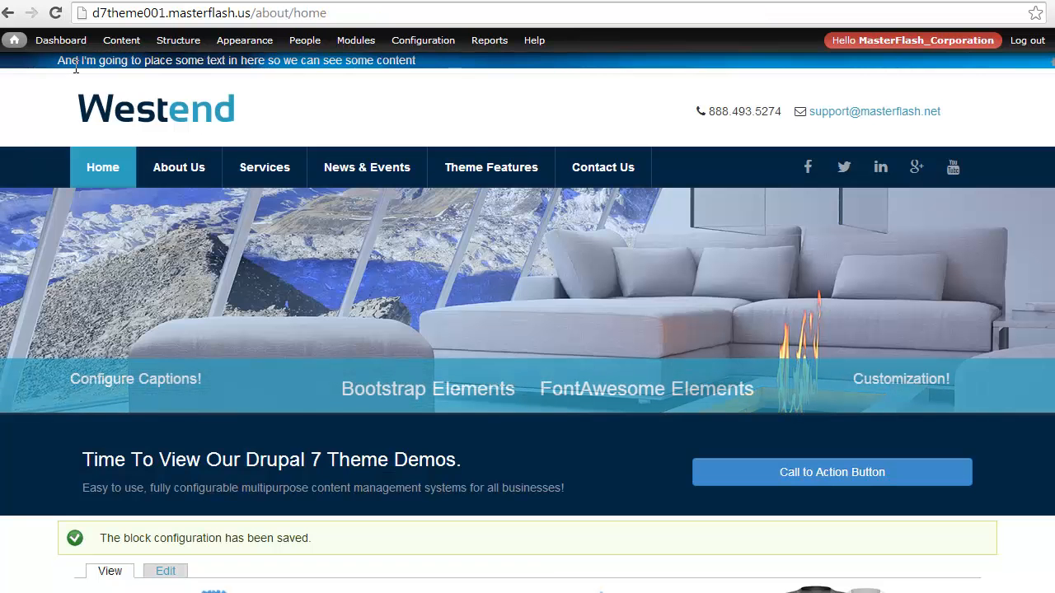
left_click_drag(59, 69, 420, 64)
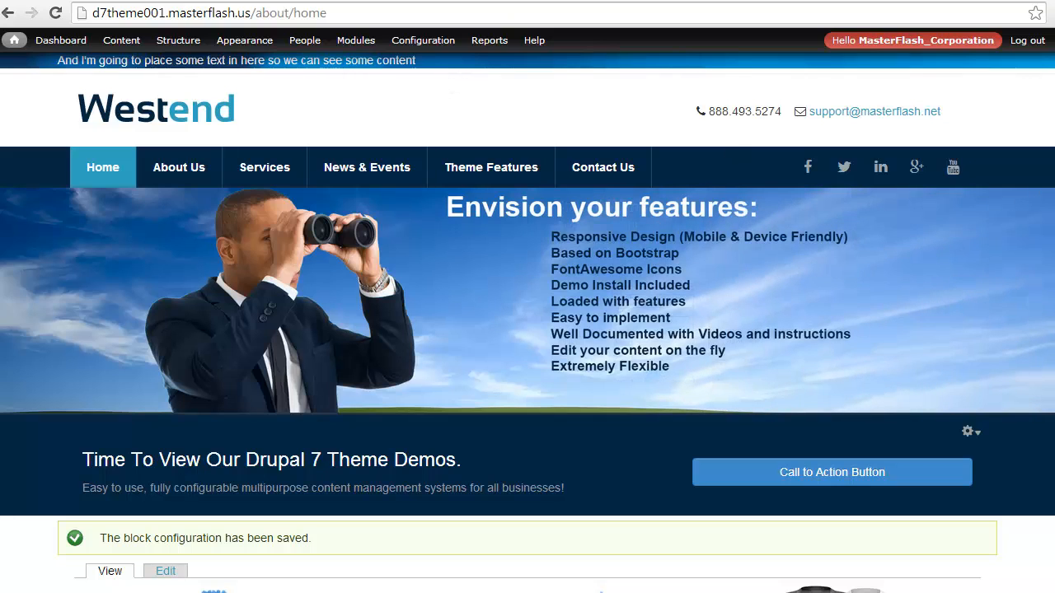
In Dreamweaver, delete the demoheader code from the if condition through the row's closing div in page.tpl.php and save the file
key("alt+Tab")
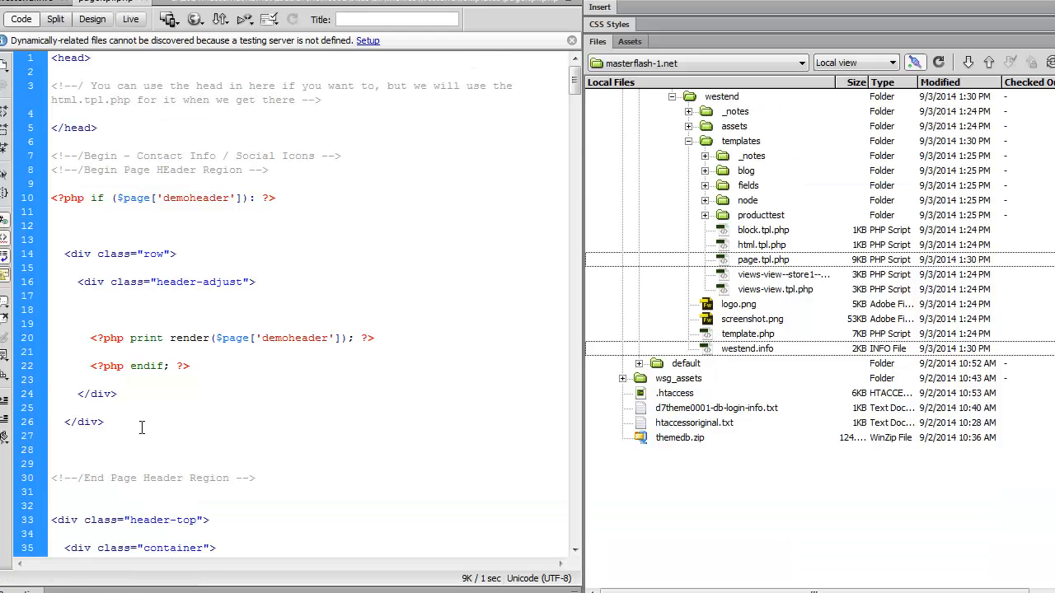
left_click_drag(142, 426, 49, 188)
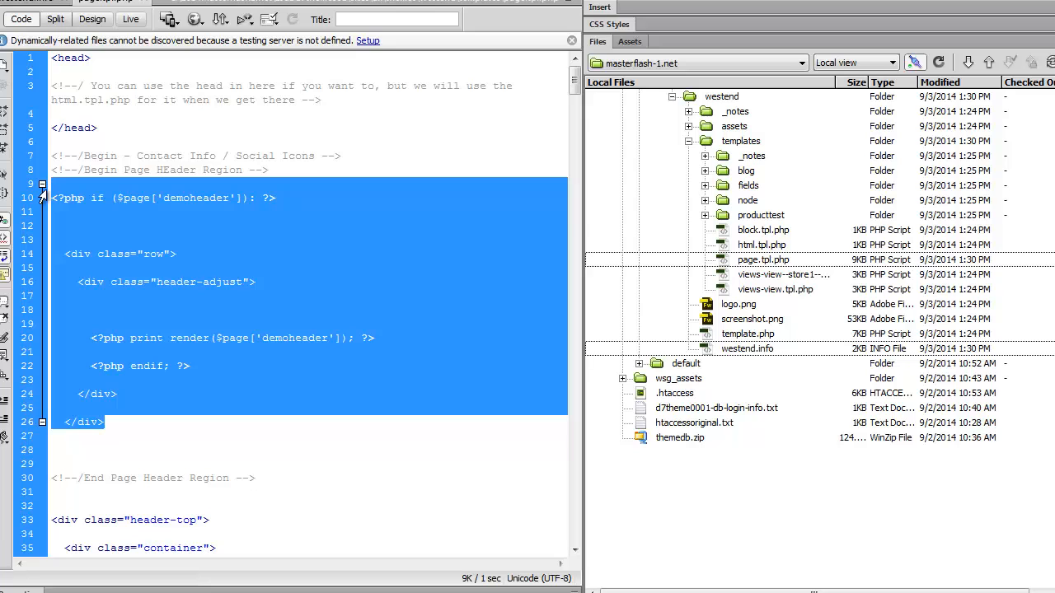
key("Delete")
key("ctrl+s")
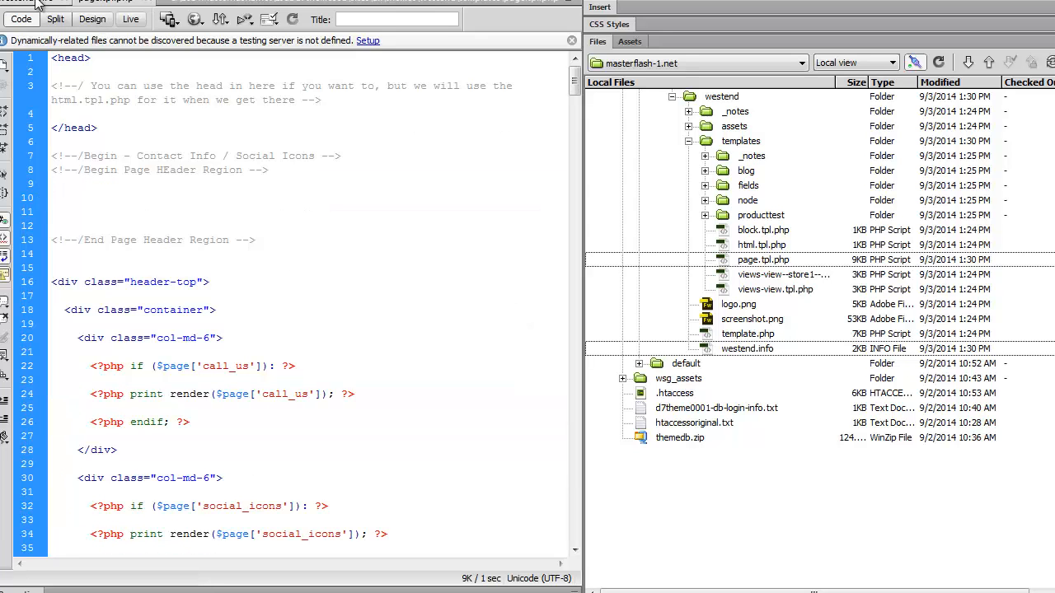
Delete the regions[demoheader] = Demo Header line from westend.info and save the file
left_click(33, 2)
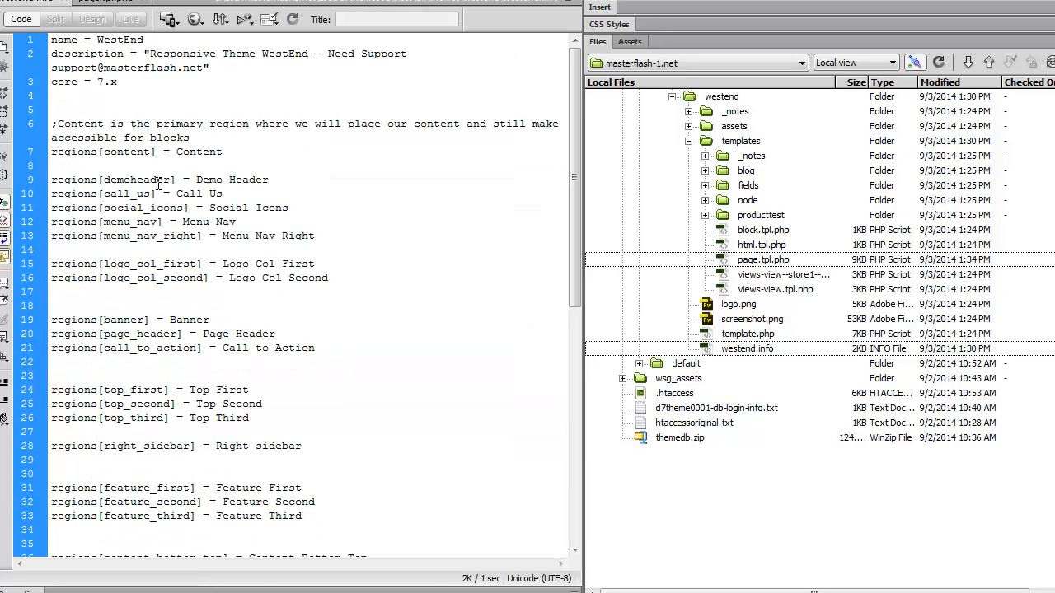
left_click_drag(288, 176, 43, 182)
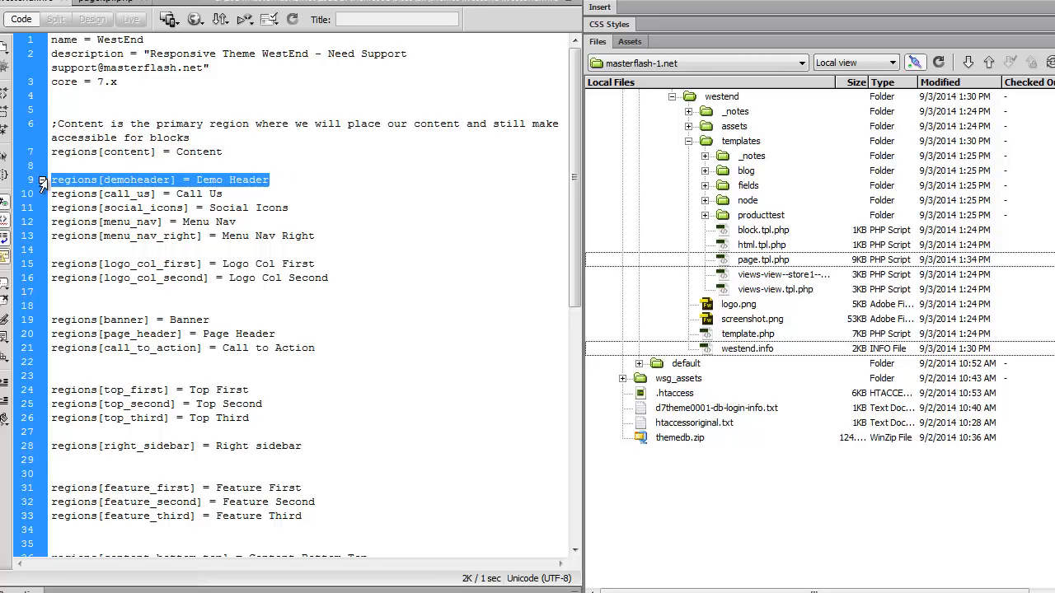
key("Delete")
key("ctrl+s")
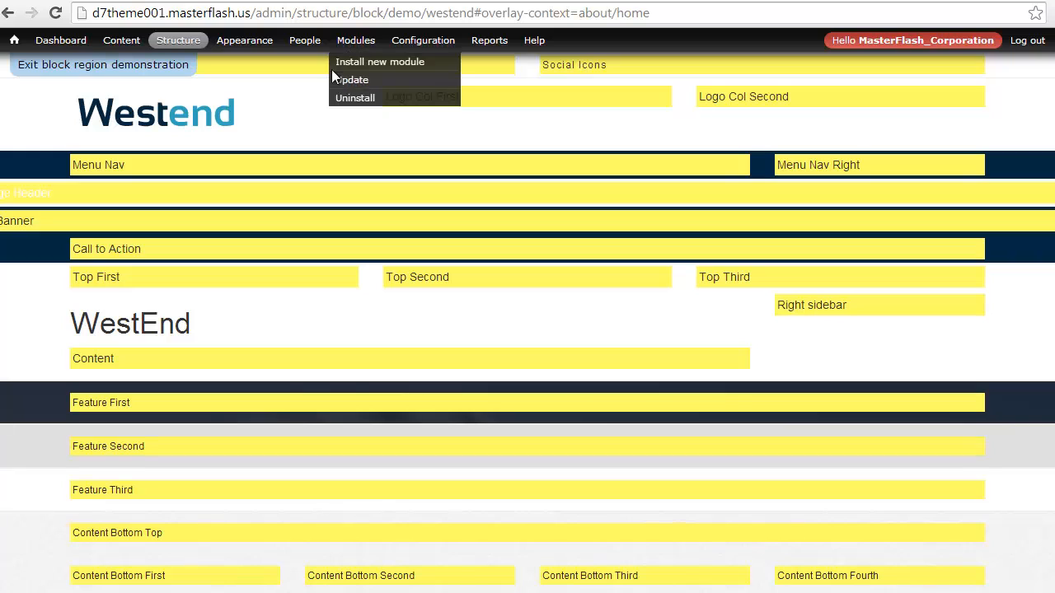
Back in the browser's WestEnd block region demonstration, flush all Drupal caches
mouse_move(14, 39)
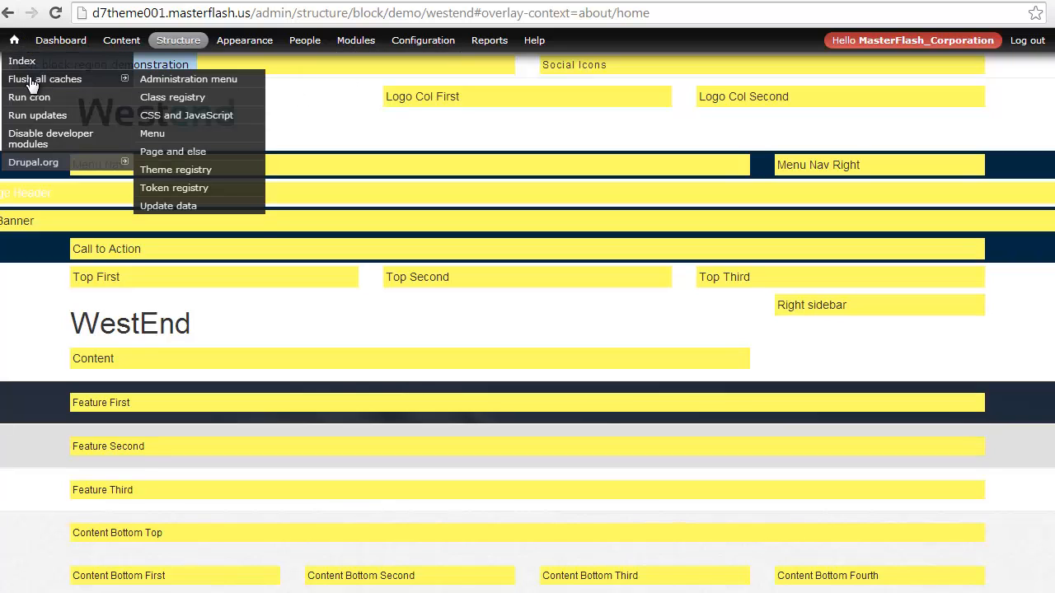
left_click(28, 80)
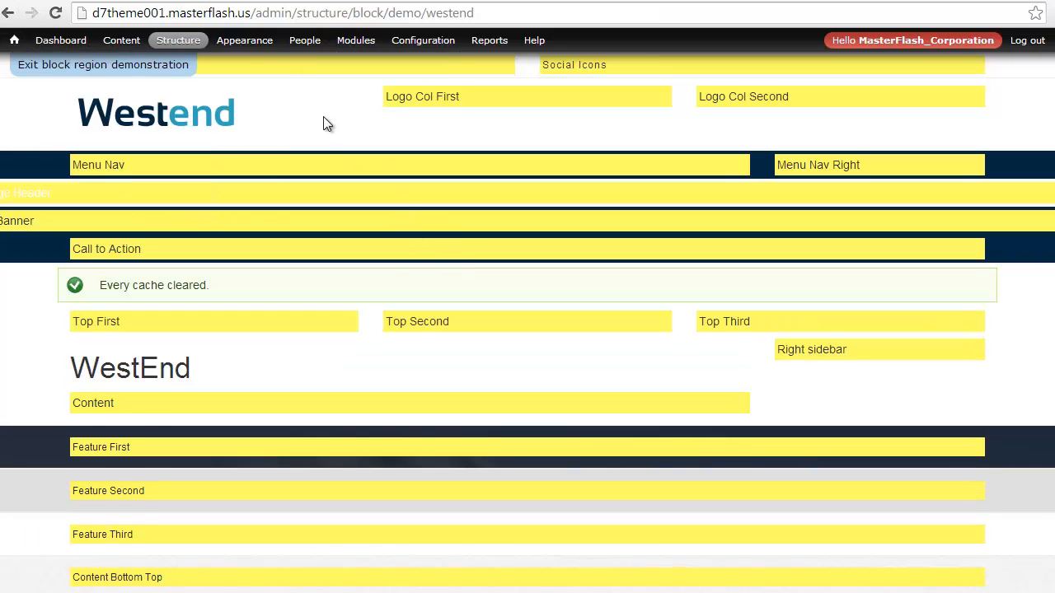